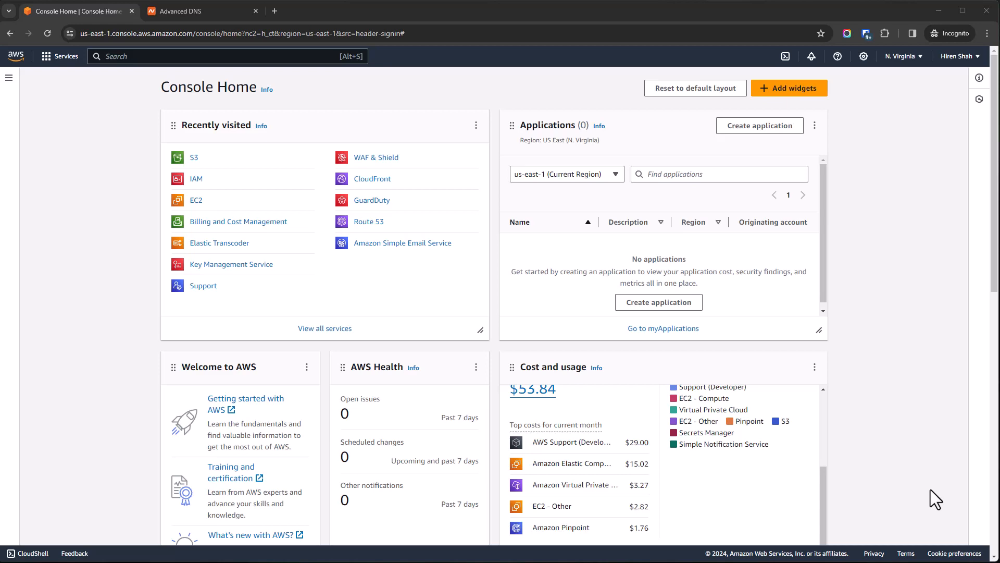
- Go to the S3 service and start creating a new bucket
click(125, 59)
text(s3)
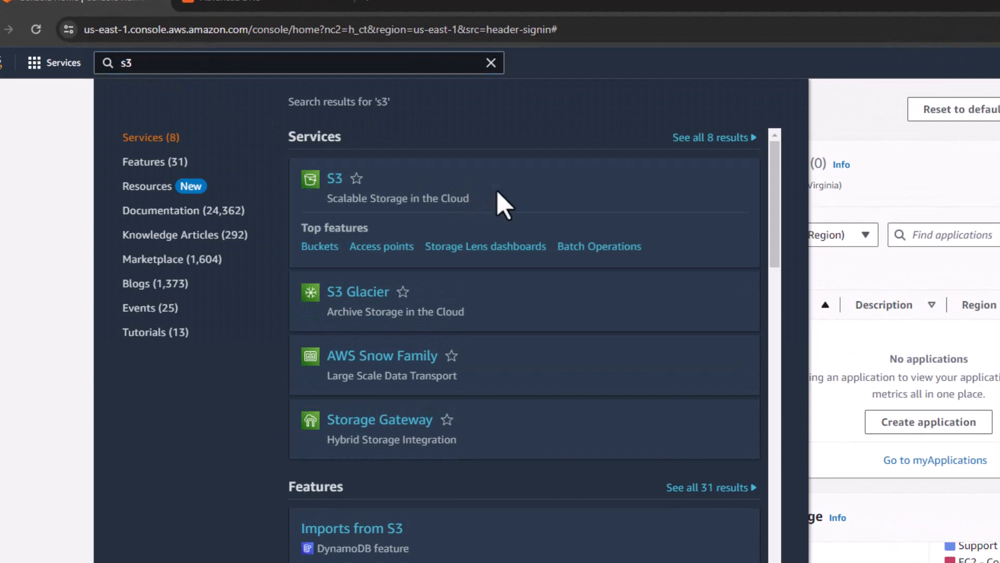
click(334, 183)
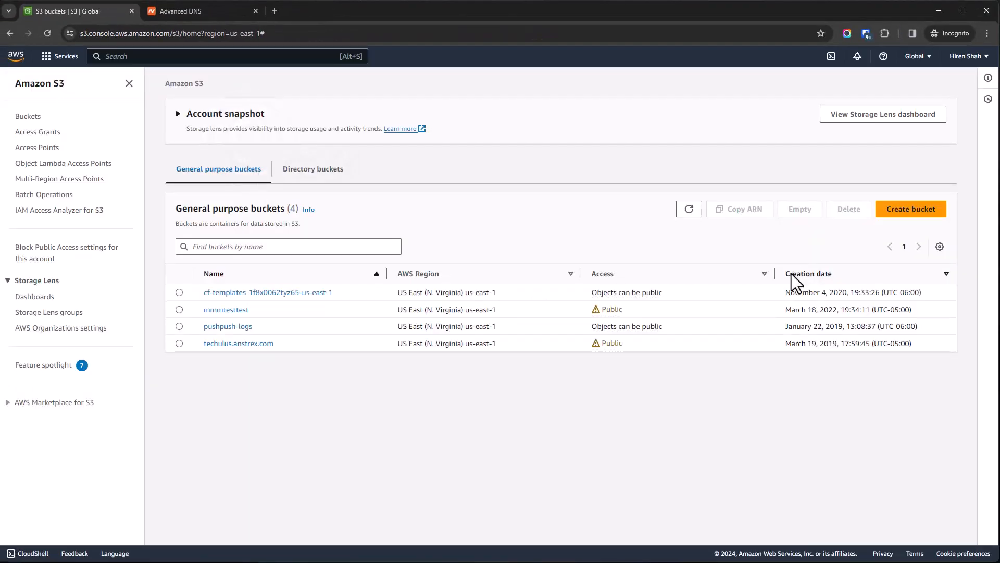
click(907, 209)
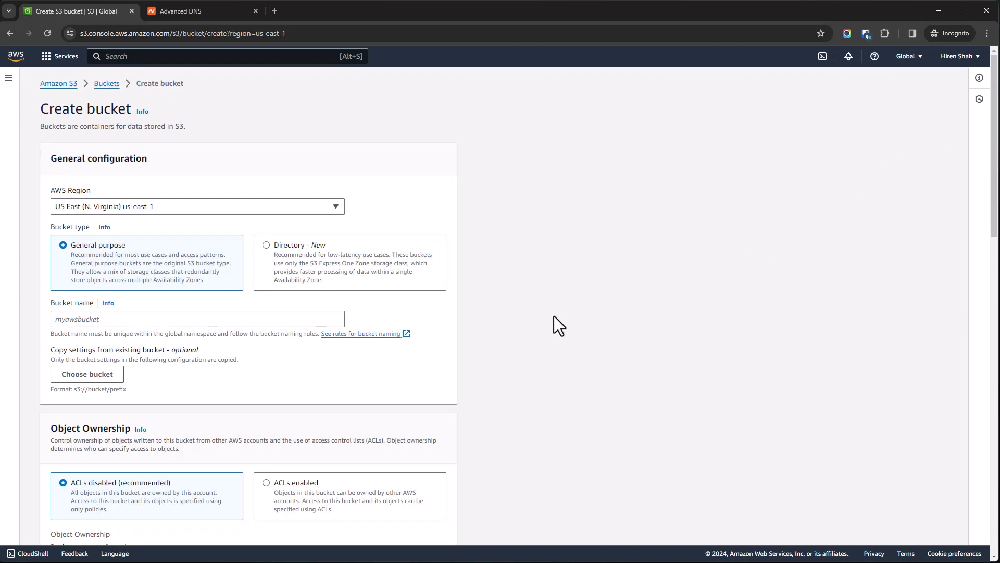
- Review the bucket creation form from the general configuration through the default encryption and advanced settings
scroll(554, 317, down, 1)
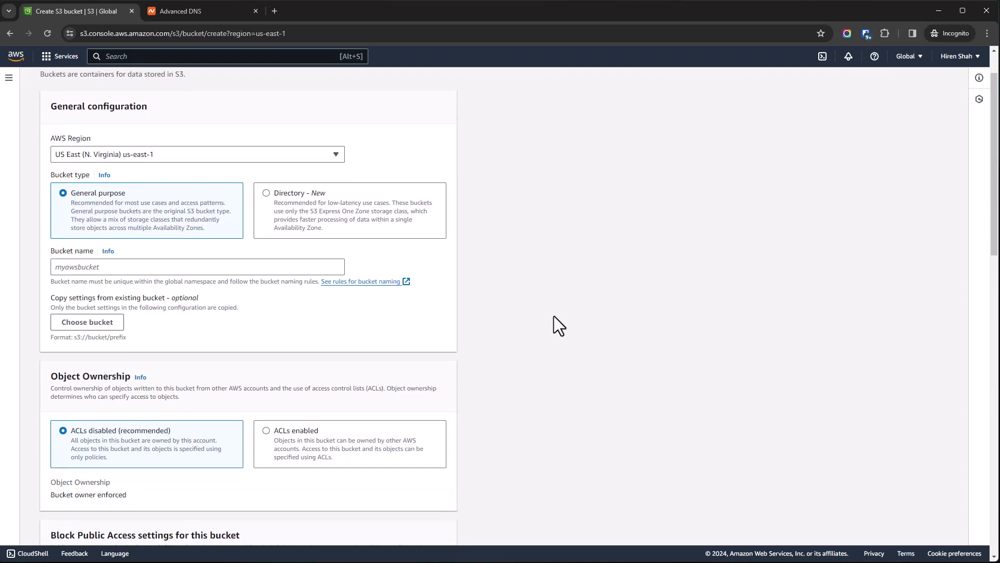
scroll(555, 316, down, 1)
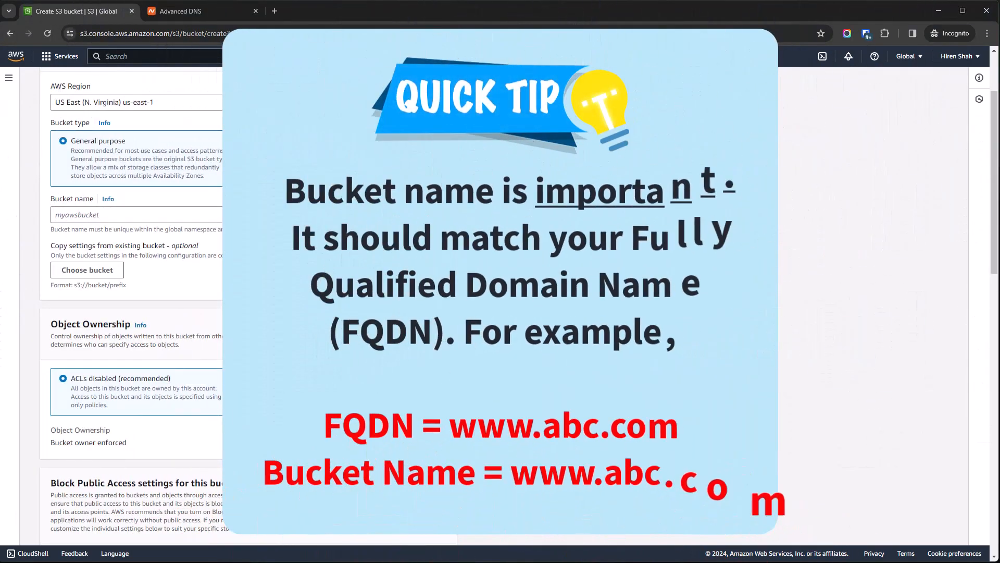
scroll(554, 316, up, 2)
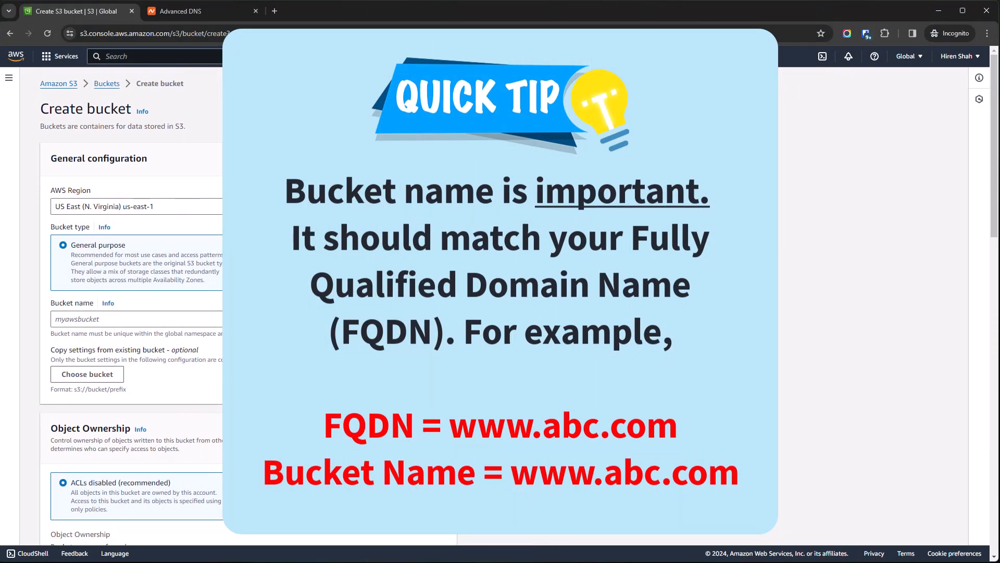
scroll(555, 316, down, 2)
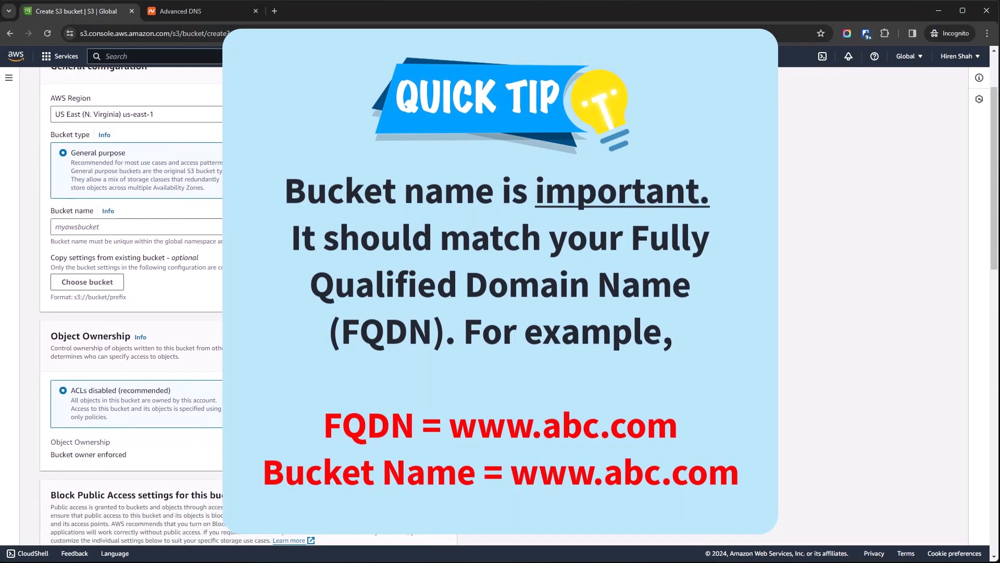
scroll(554, 316, up, 1)
scroll(555, 316, down, 10)
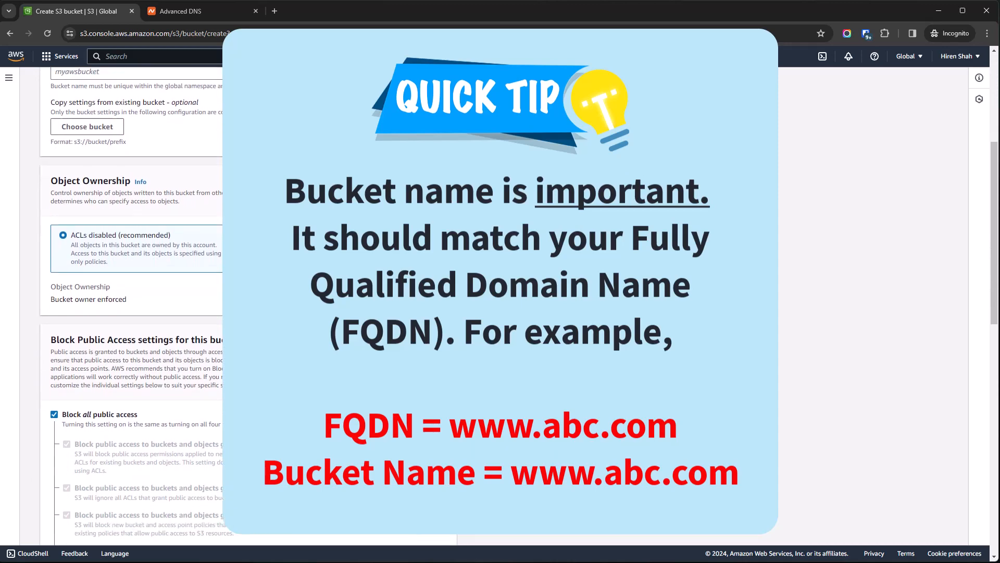
scroll(554, 315, down, 6)
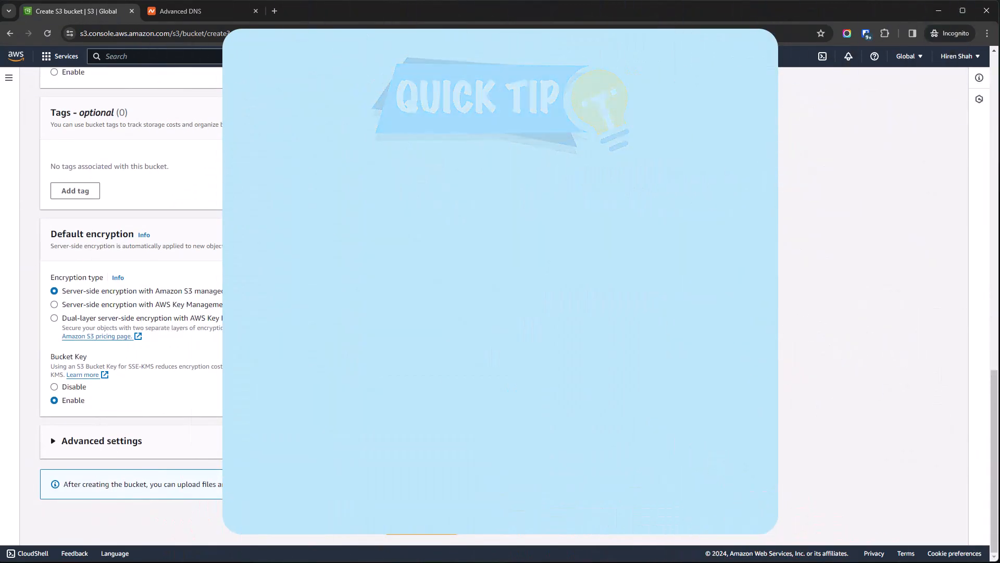
scroll(554, 315, up, 1)
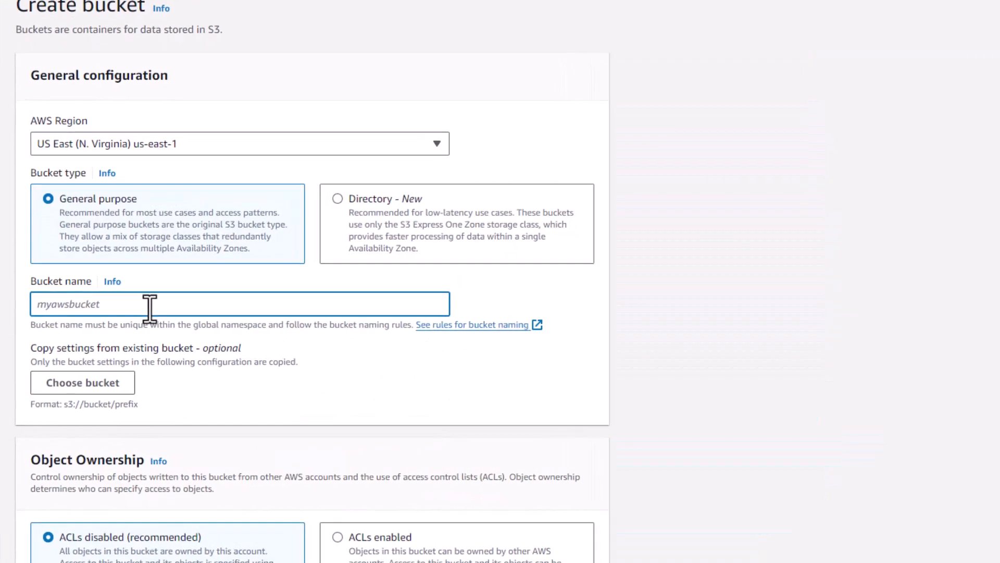
text(www.checkycheck.)
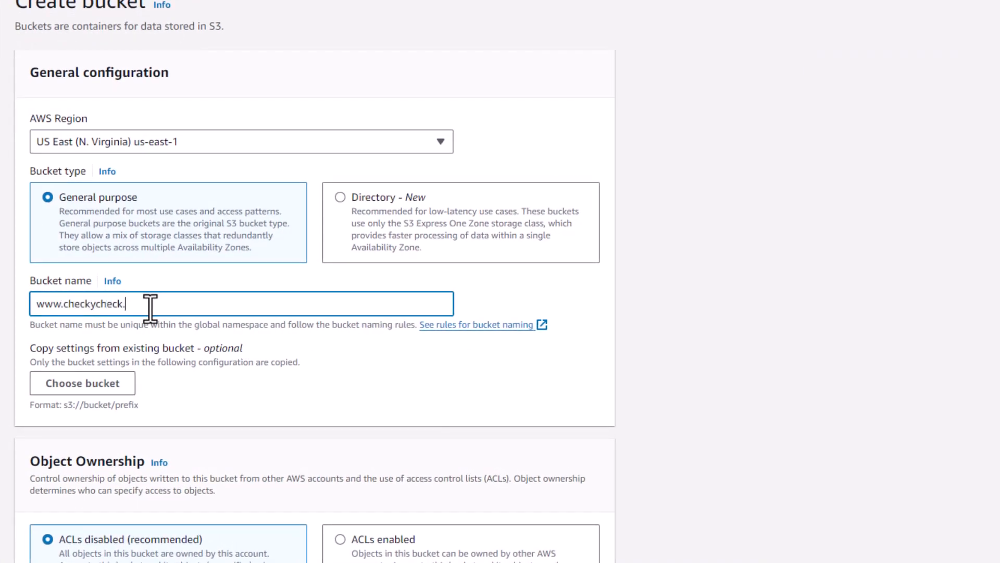
text(xyz)
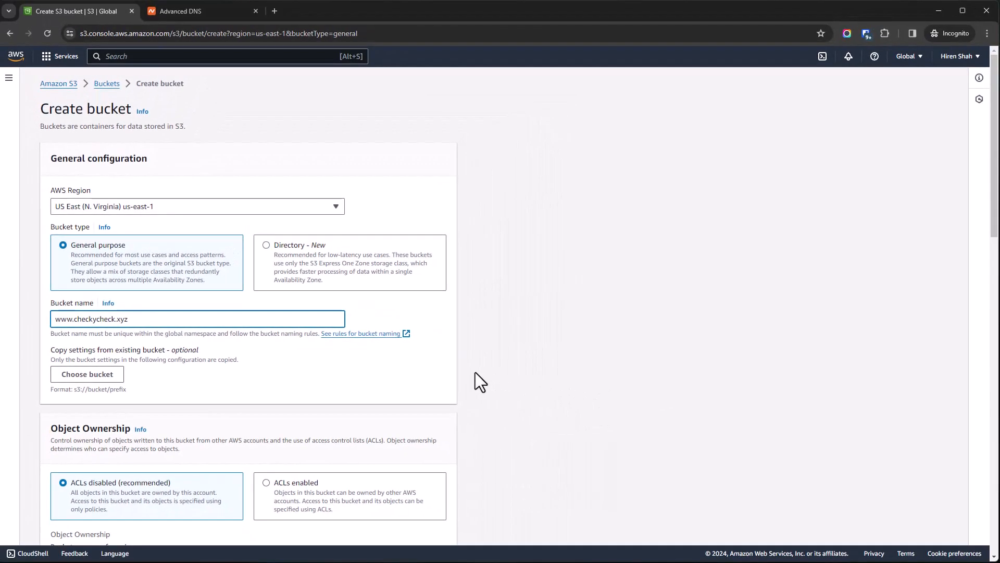
scroll(476, 372, down, 6)
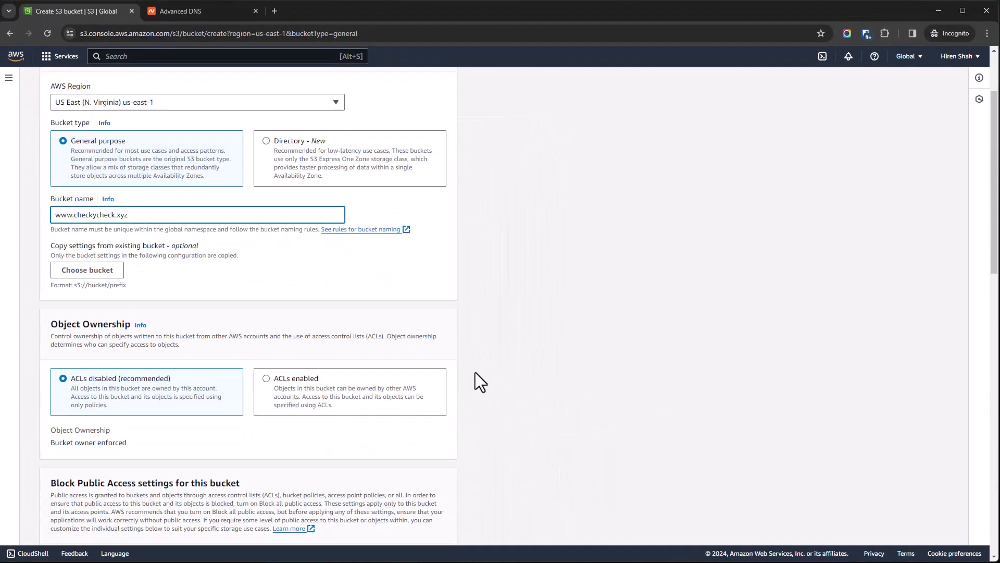
scroll(475, 372, up, 3)
scroll(475, 372, up, 3)
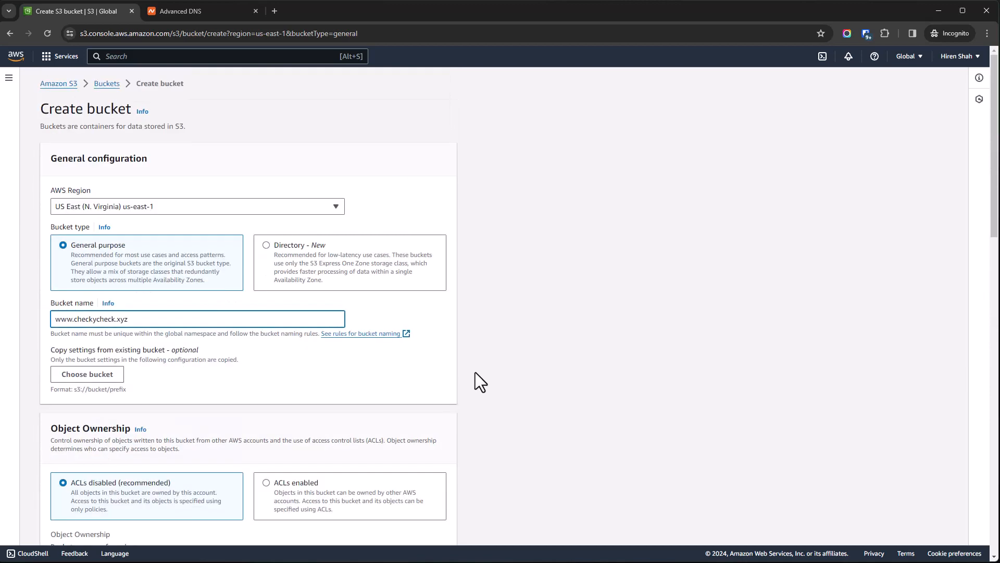
scroll(475, 372, down, 12)
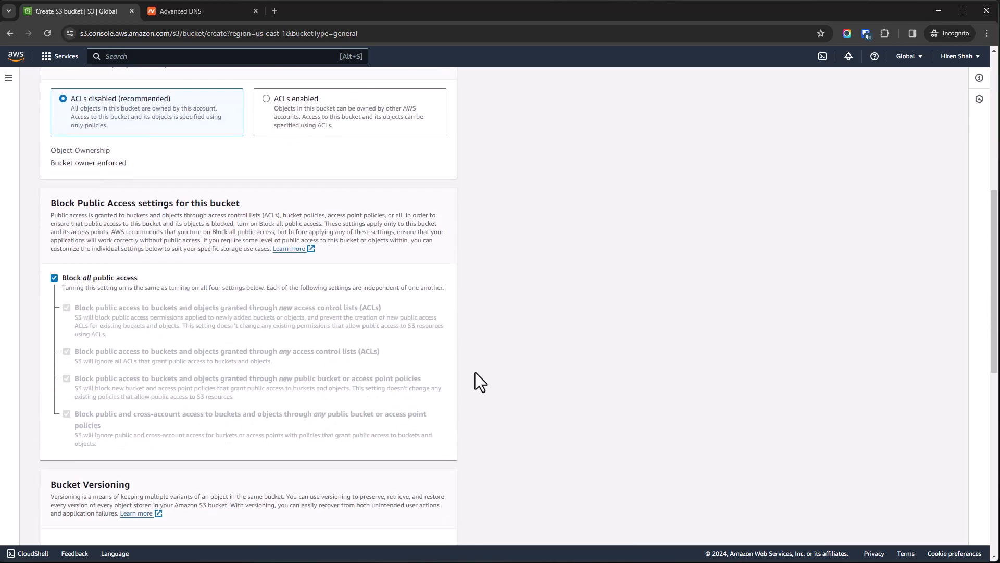
scroll(476, 372, down, 3)
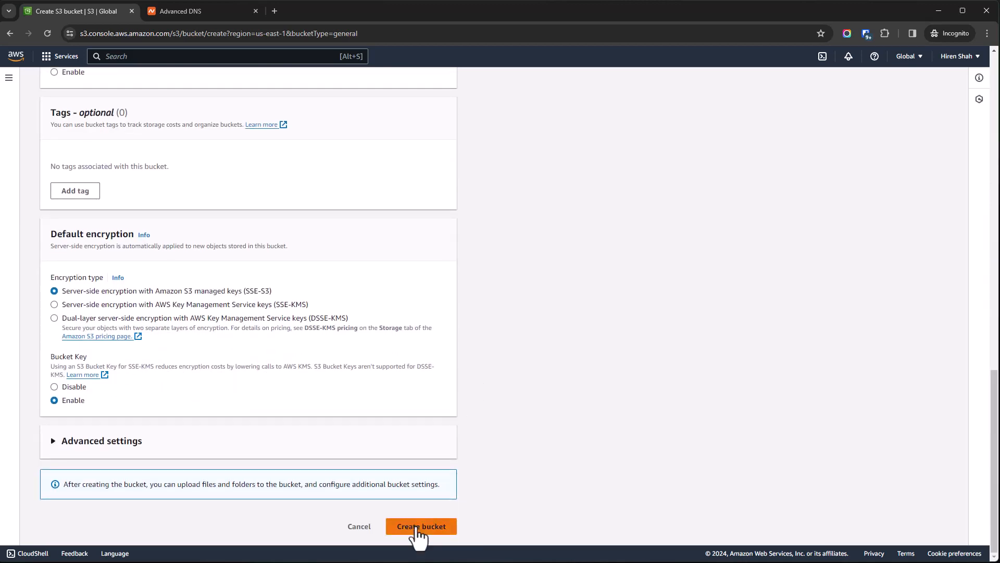
click(419, 528)
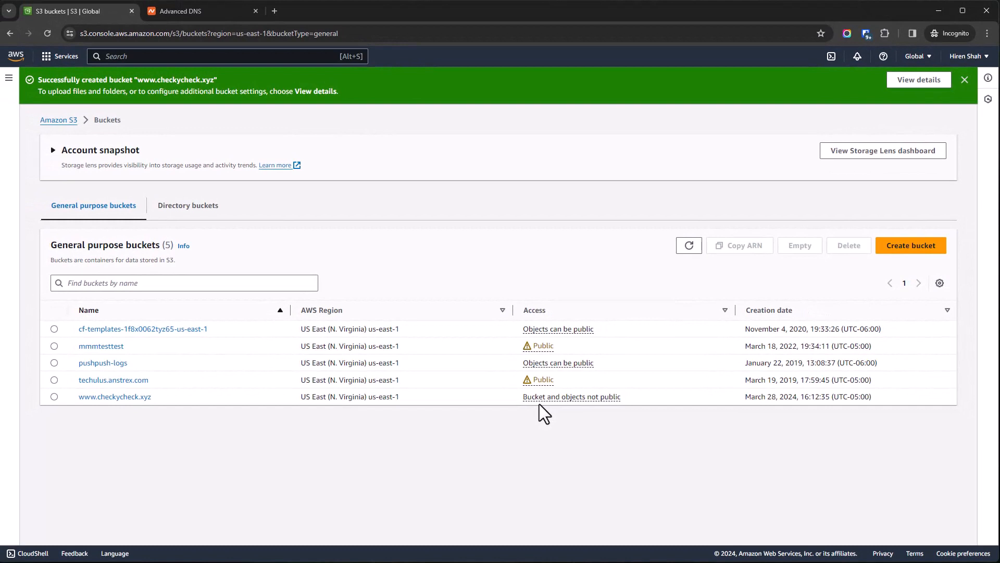
click(117, 398)
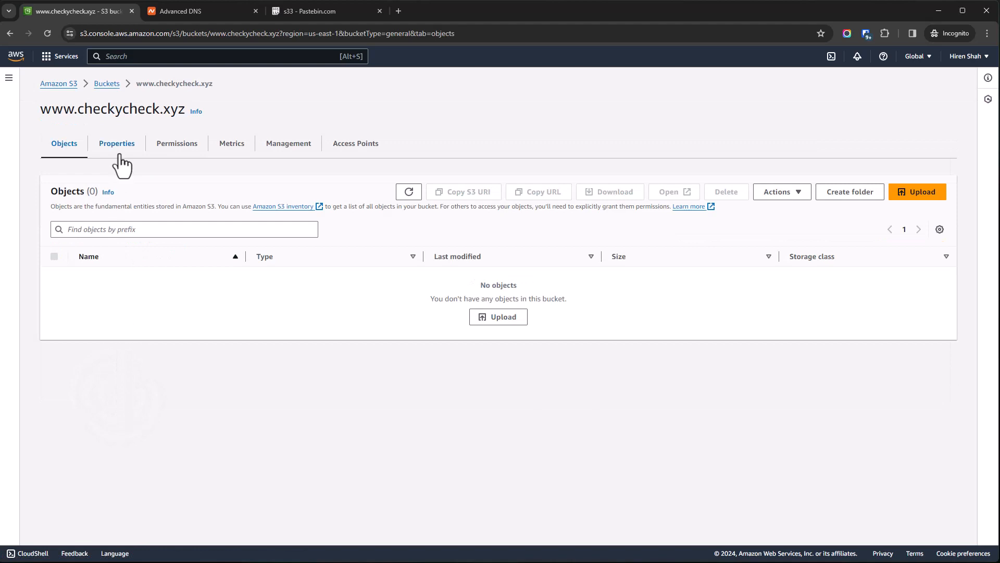
click(178, 148)
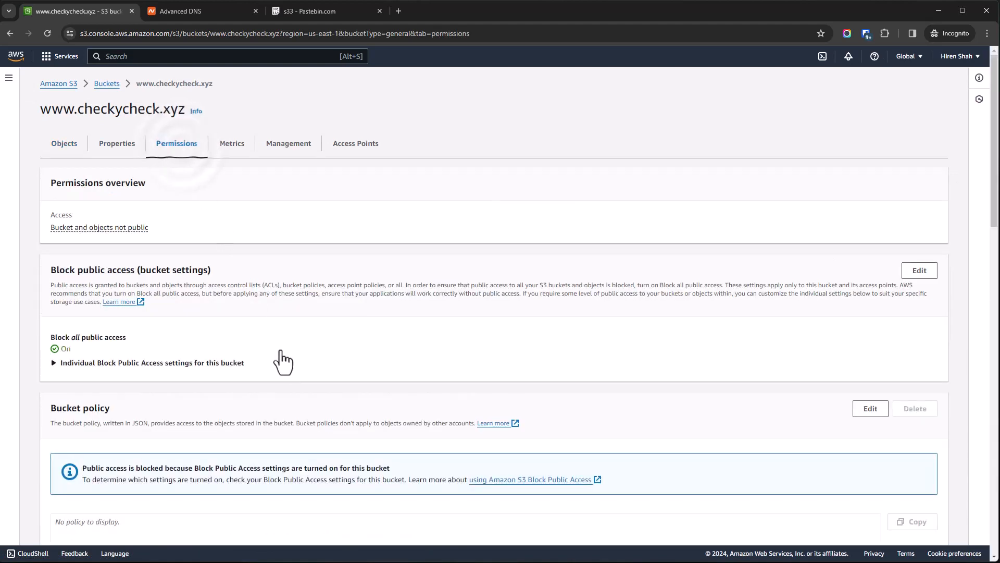
scroll(284, 362, down, 1)
click(918, 220)
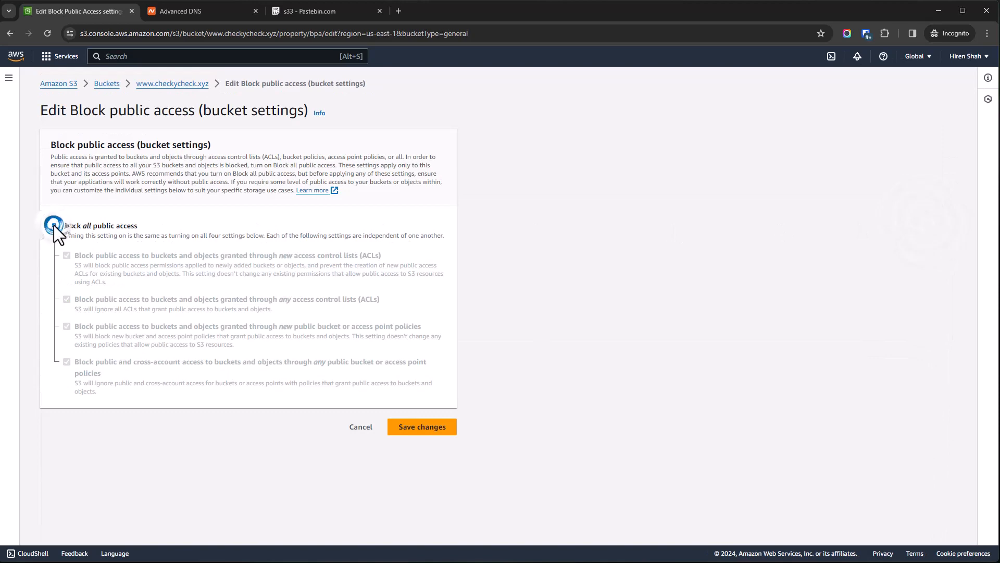
click(54, 225)
click(420, 432)
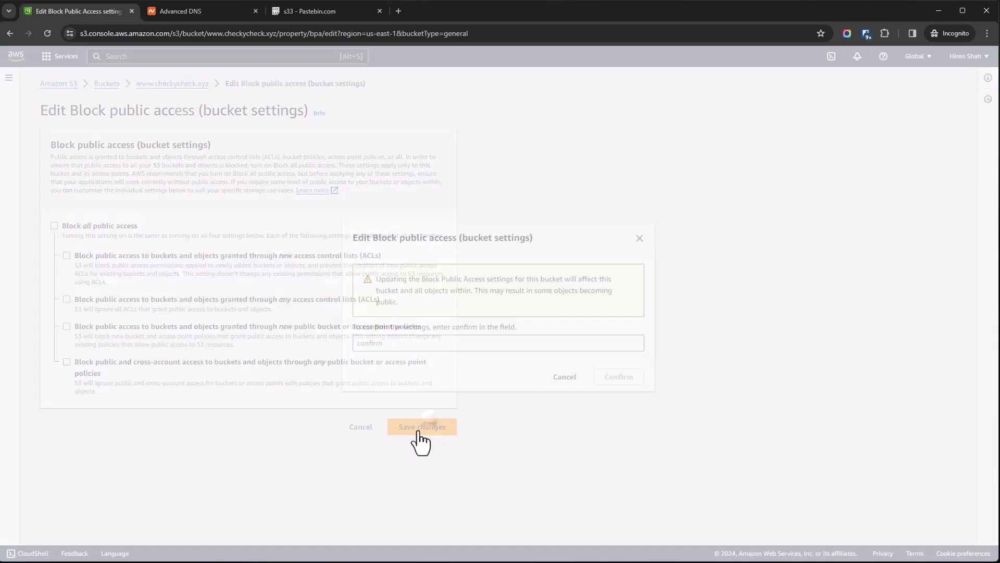
click(397, 342)
text(confirm)
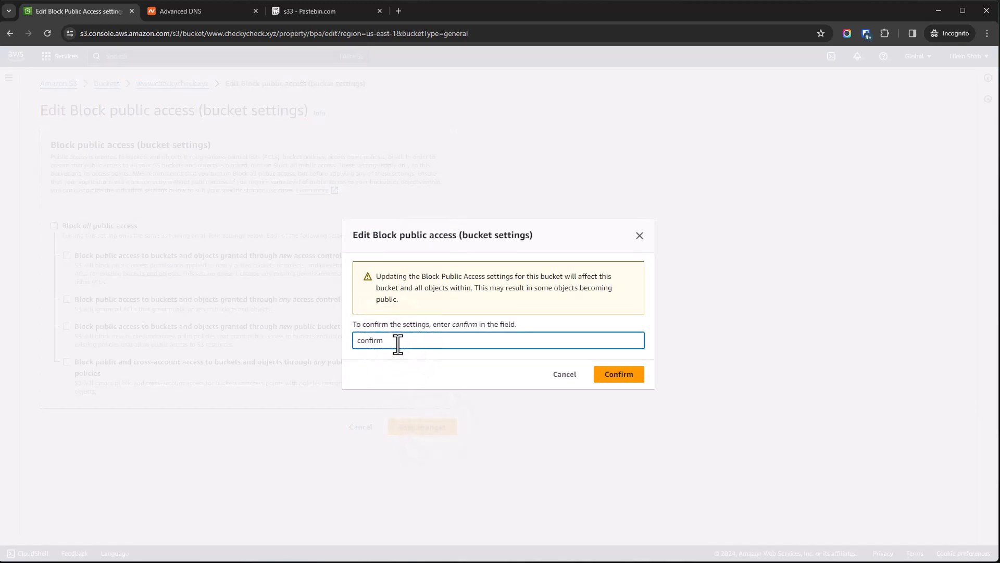
click(619, 374)
- Open pastebin.com/vR0H37zZ in a new browser tab and copy its complete JSON policy
click(271, 8)
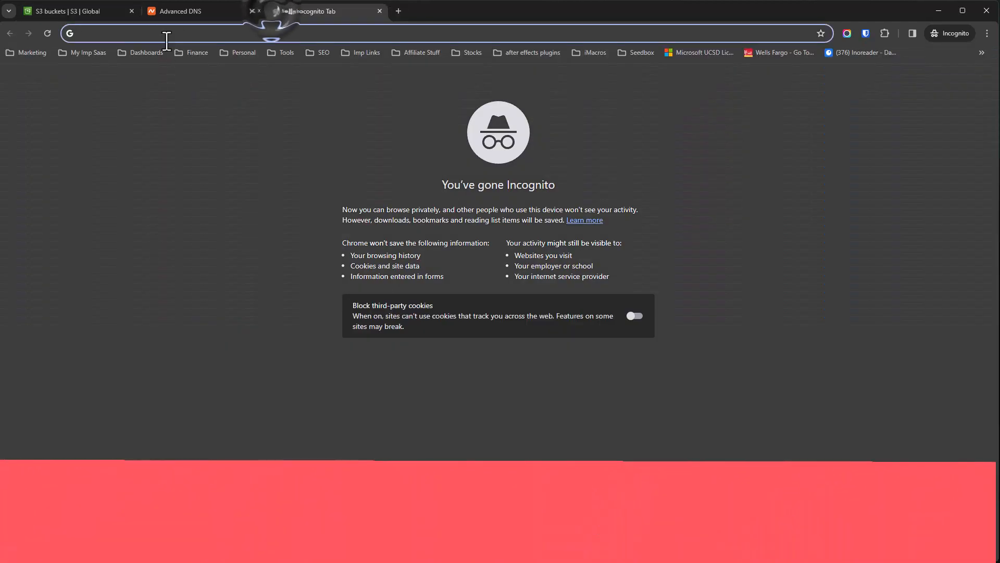
text(pastebin.com/vR0H37zZ)
key(Return)
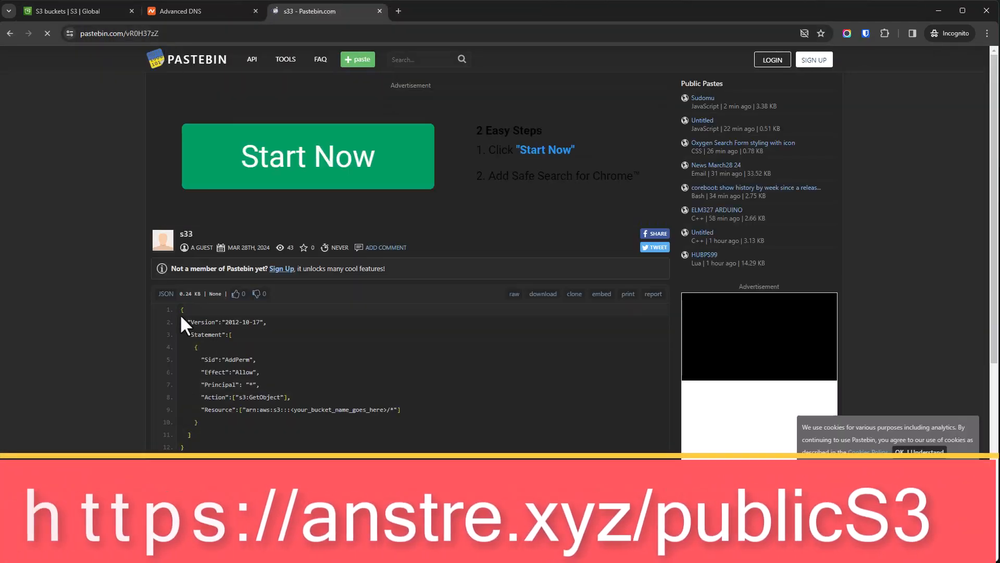
drag(185, 449, 170, 311)
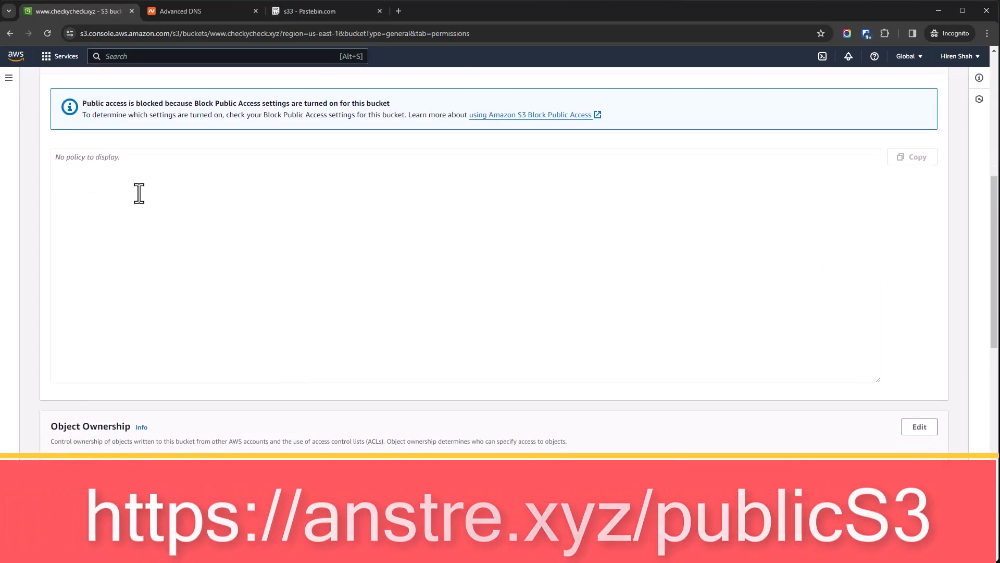
click(139, 193)
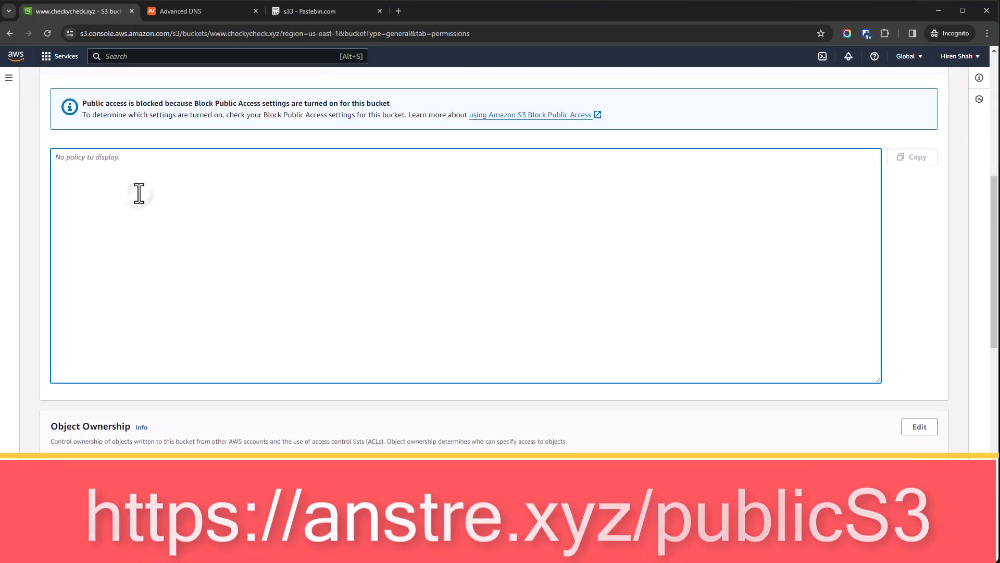
click(136, 168)
click(137, 168)
scroll(136, 168, up, 4)
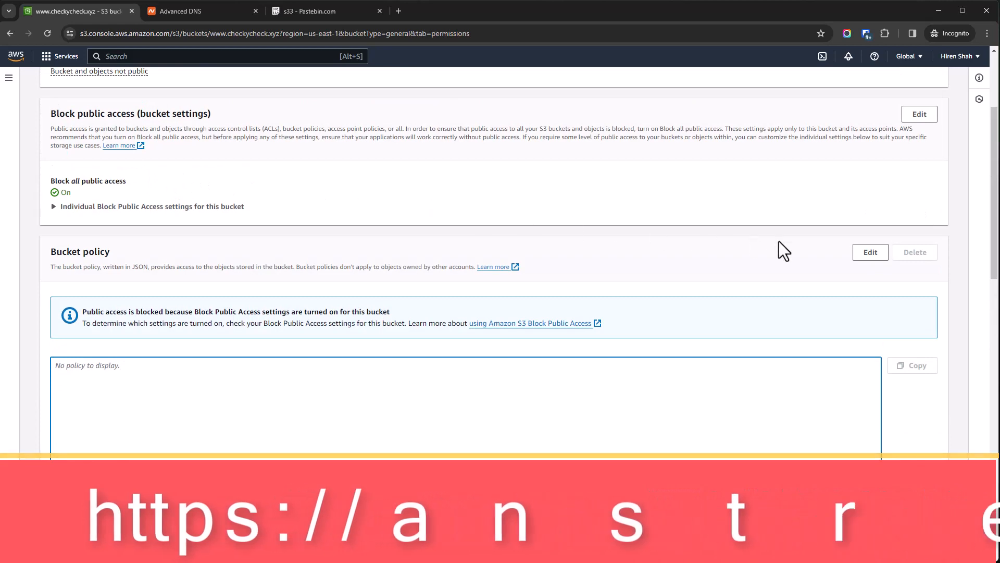
click(870, 252)
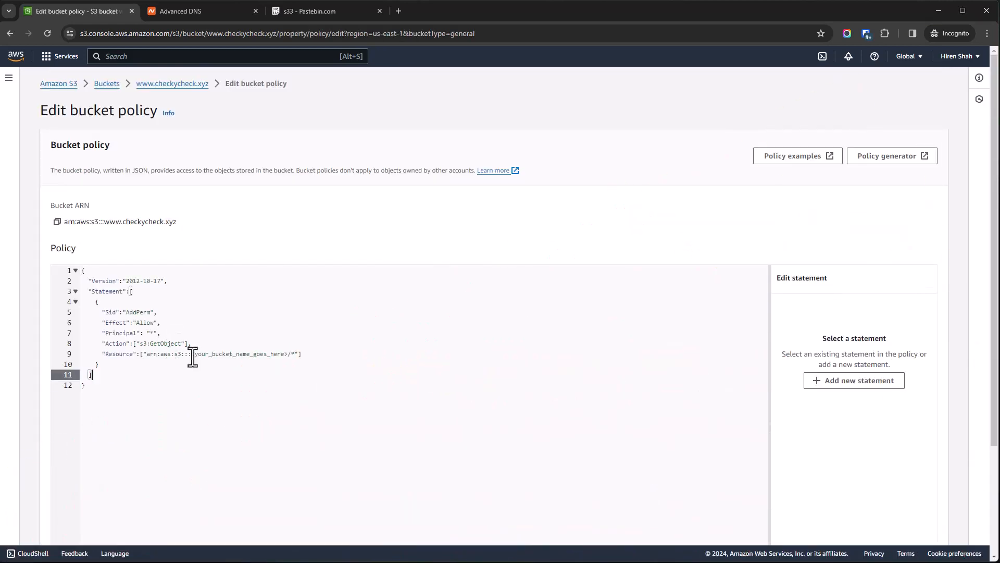
drag(193, 357, 286, 357)
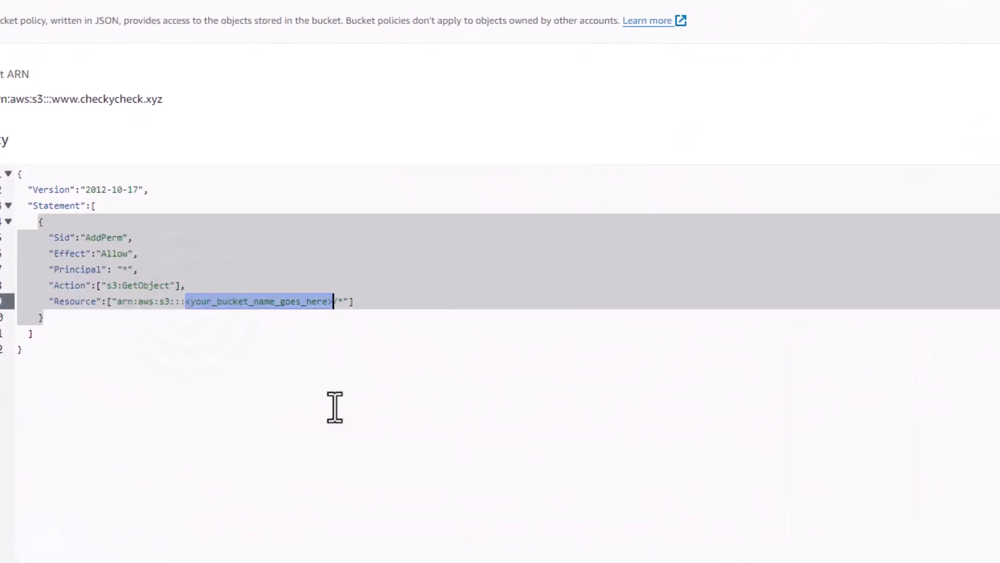
text(www.checkycheck.xyz)
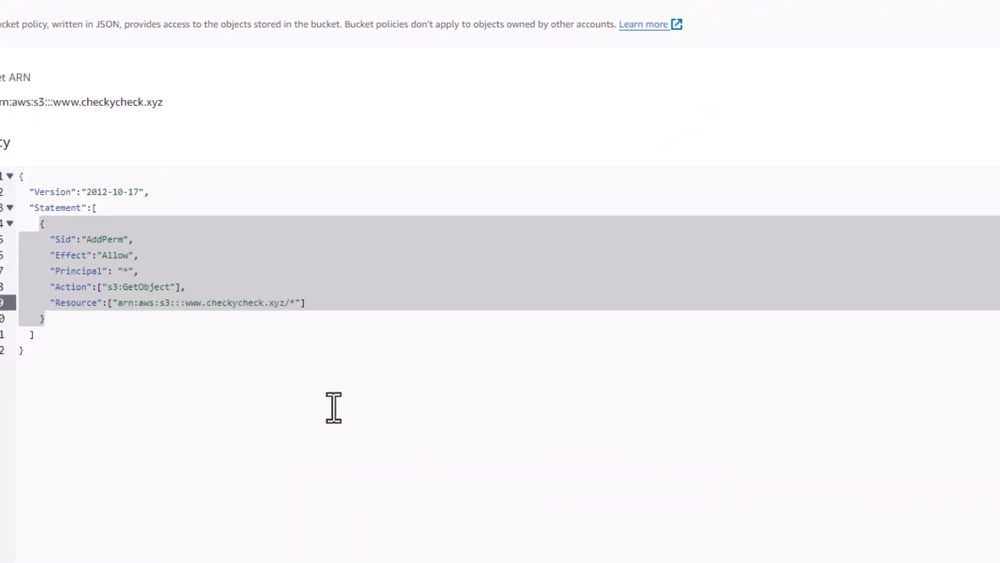
click(333, 408)
scroll(868, 252, down, 3)
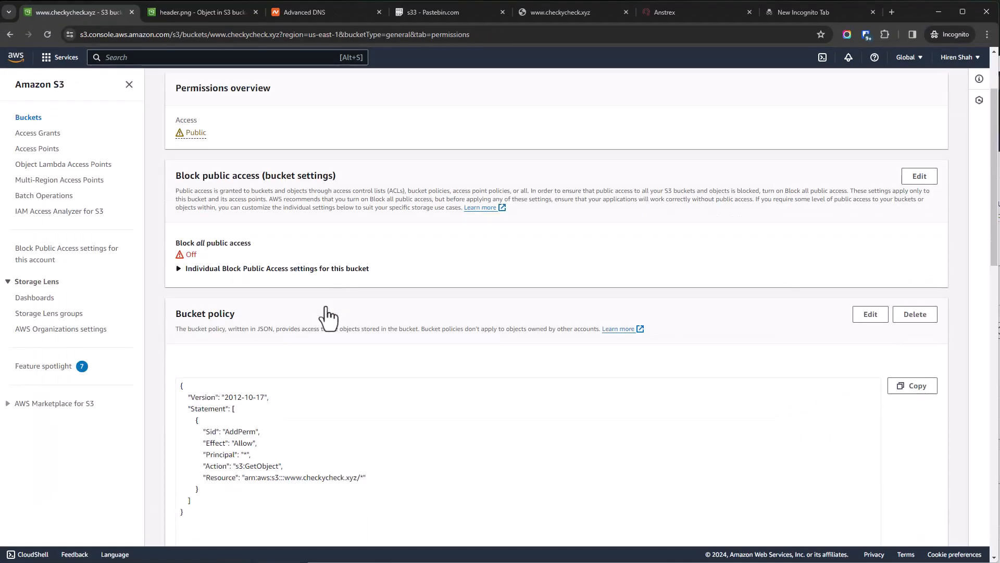
- Enable ACLs under the bucket's Object Ownership with Bucket owner preferred, acknowledge that ACLs will be restored, and save the change
scroll(326, 305, down, 6)
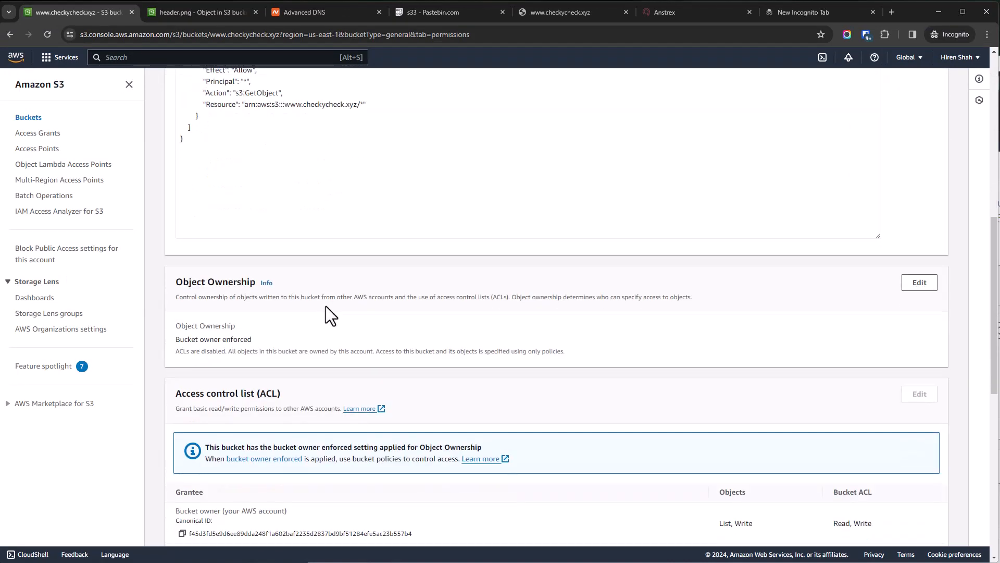
click(912, 284)
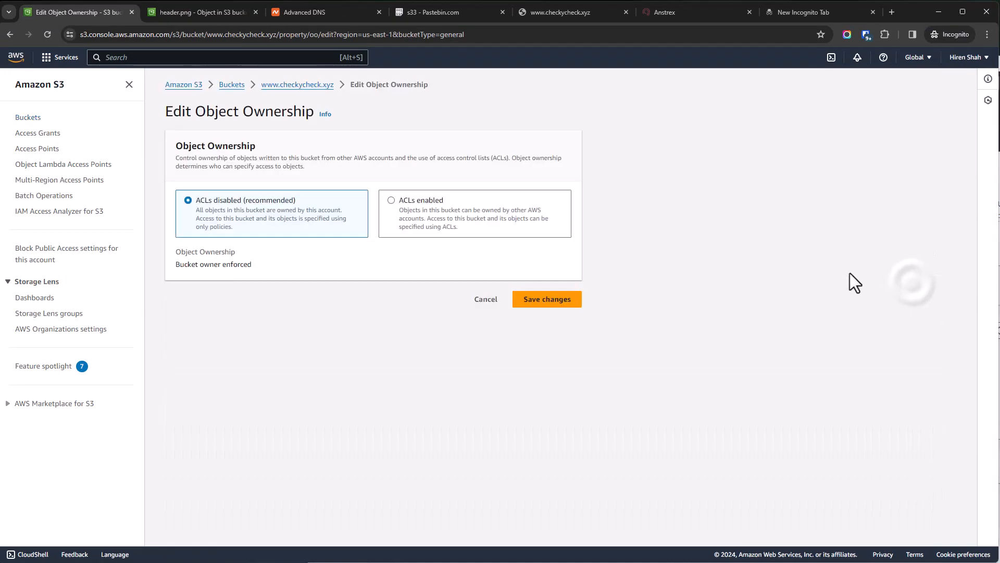
click(392, 200)
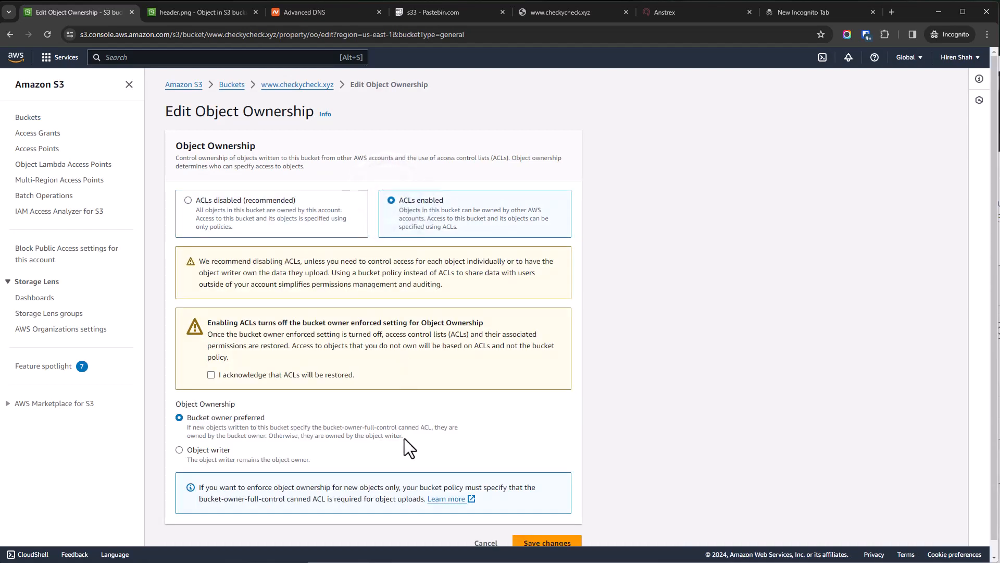
scroll(404, 438, down, 1)
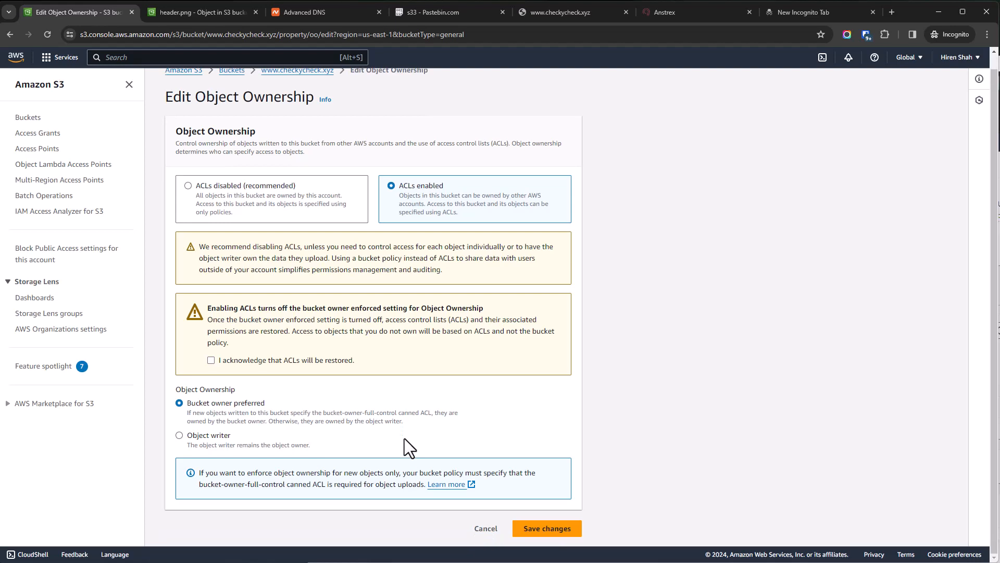
scroll(404, 438, up, 1)
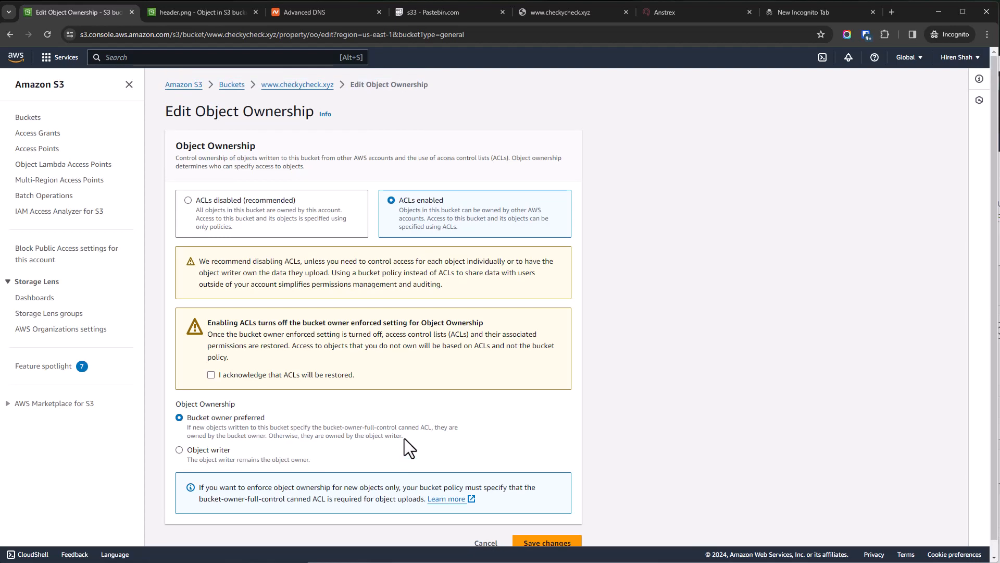
click(223, 375)
scroll(388, 455, down, 1)
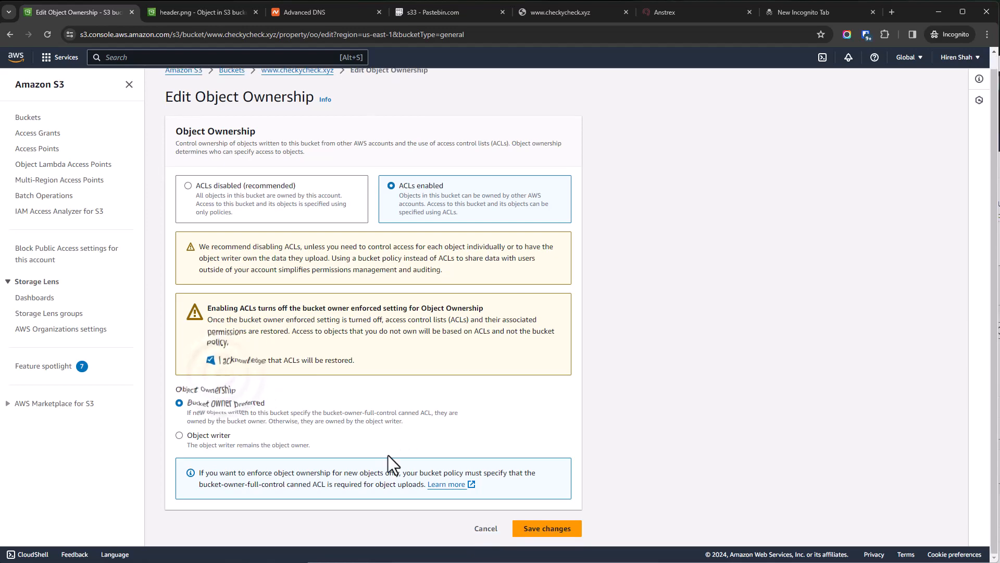
click(537, 528)
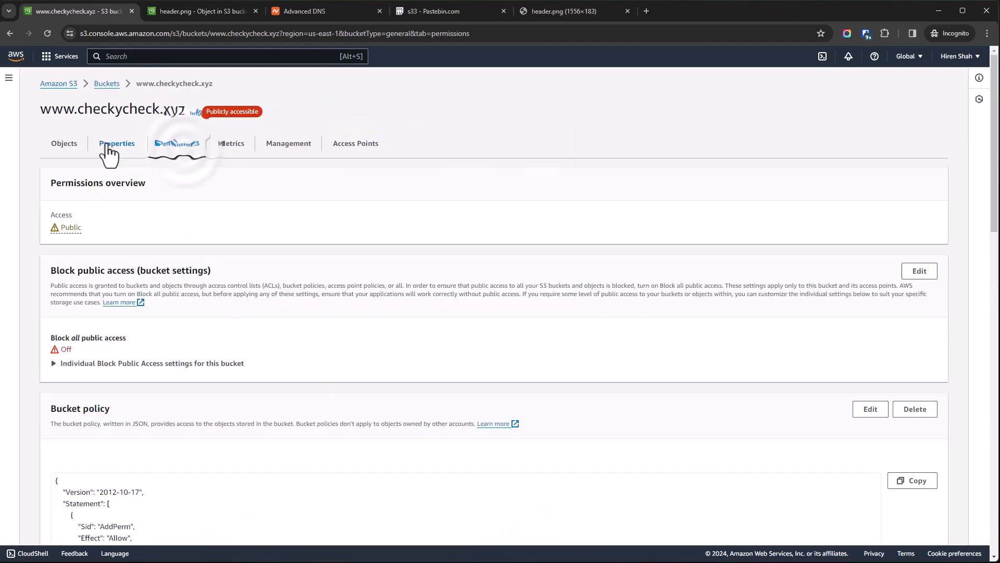
- Enable static website hosting in the bucket's properties with index.html as the index document, save it, and go to the hosting section
click(111, 144)
scroll(160, 286, down, 15)
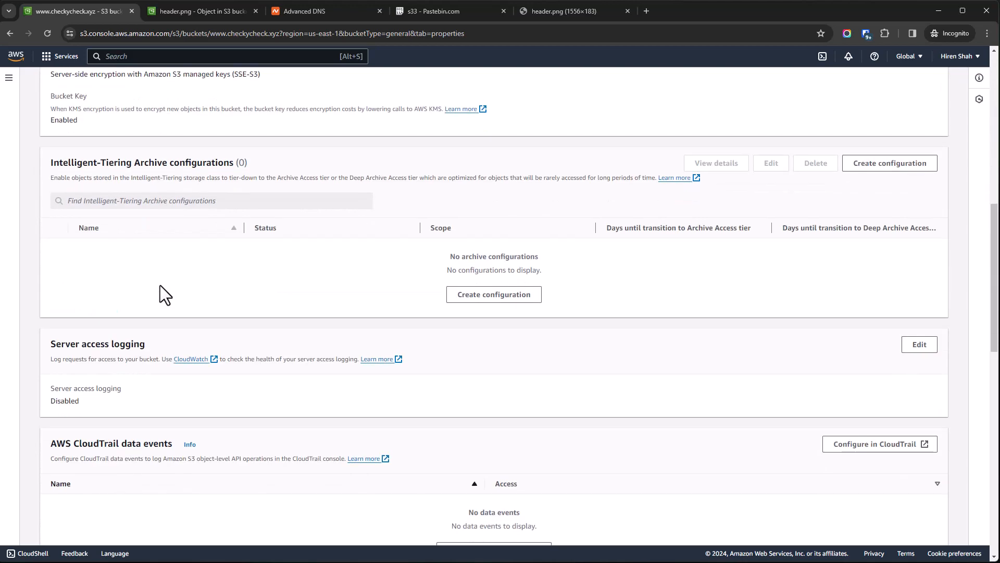
scroll(161, 285, down, 6)
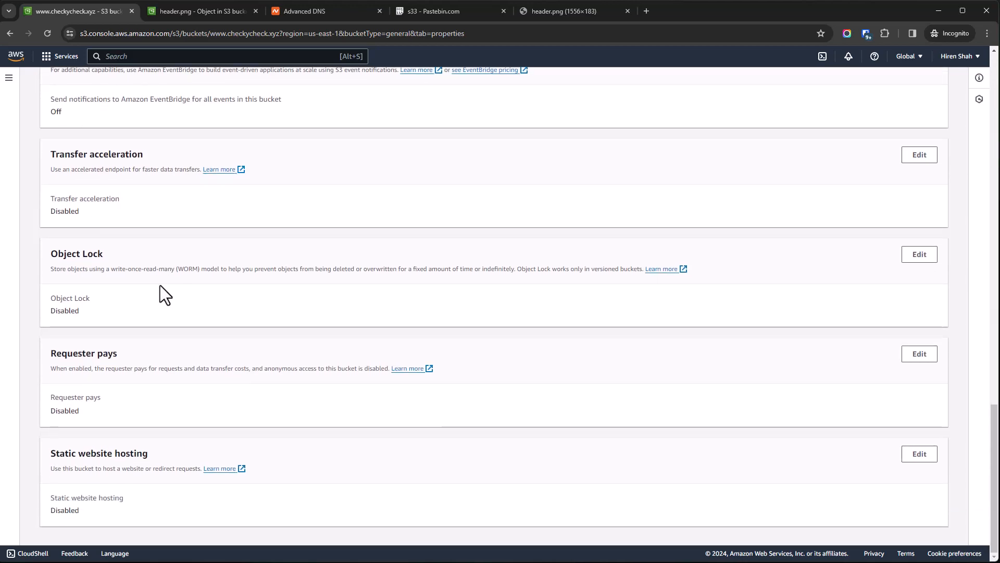
click(922, 455)
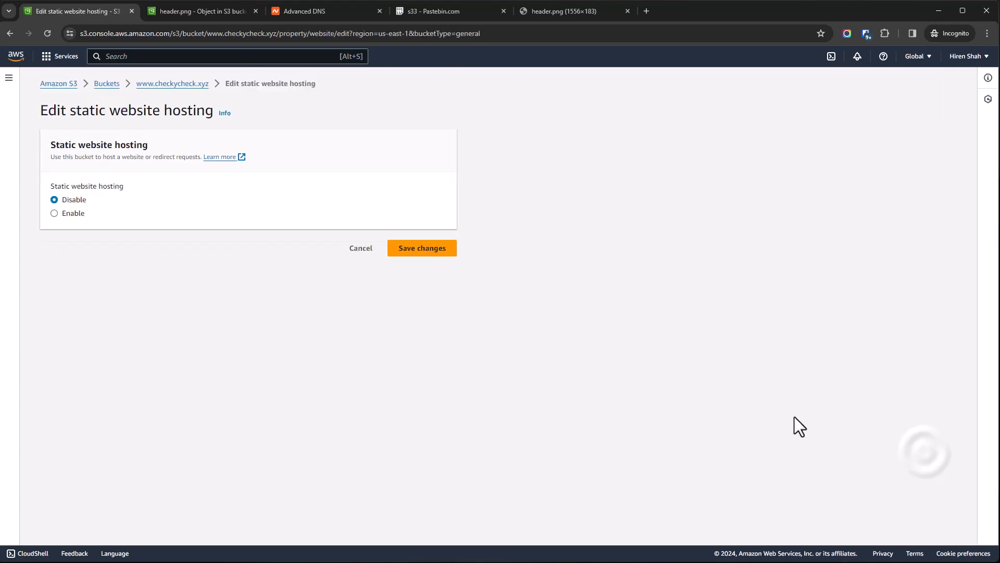
click(54, 213)
scroll(344, 264, down, 2)
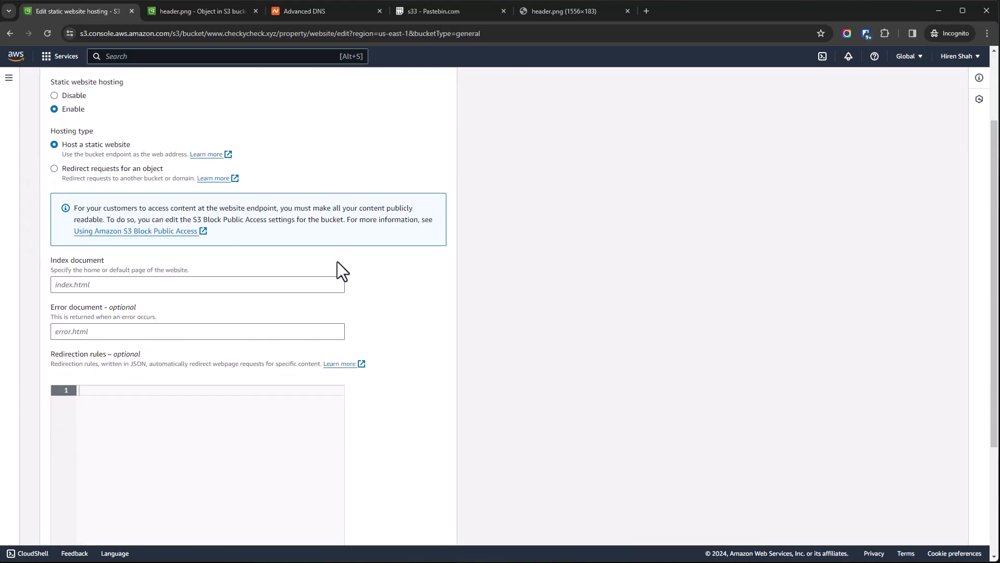
click(118, 284)
text(index.html)
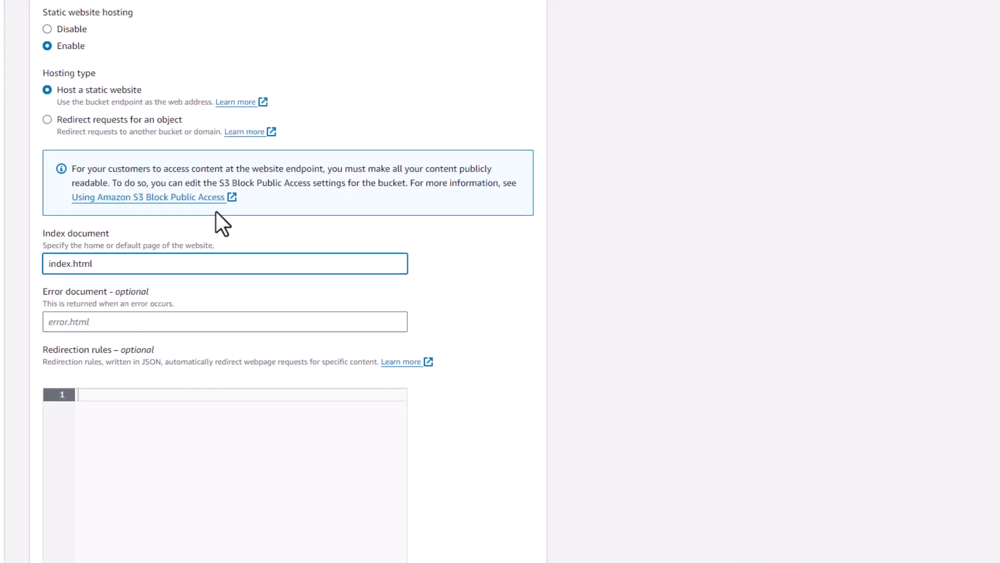
scroll(215, 211, down, 3)
click(427, 527)
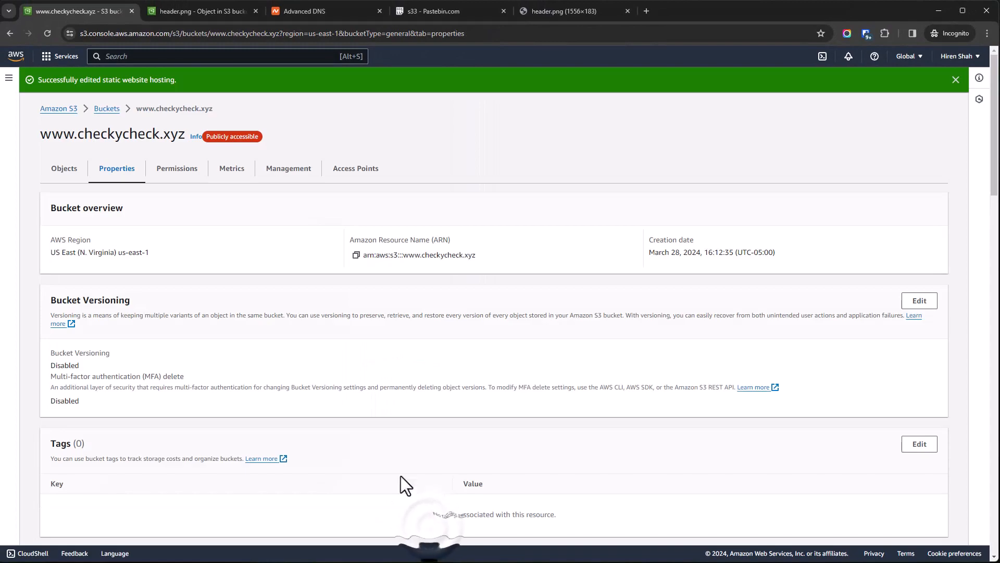
scroll(358, 384, down, 10)
scroll(359, 383, down, 15)
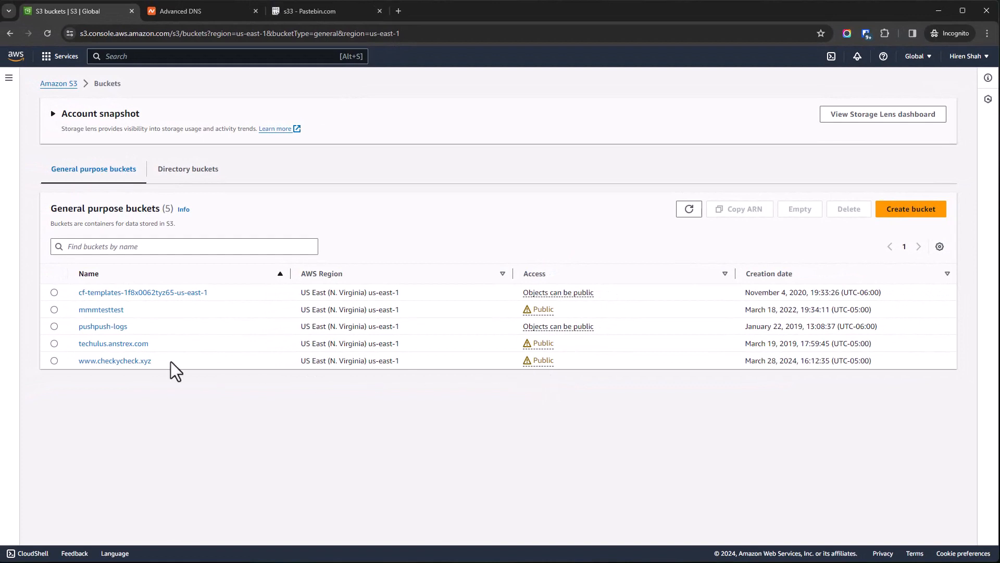
click(128, 360)
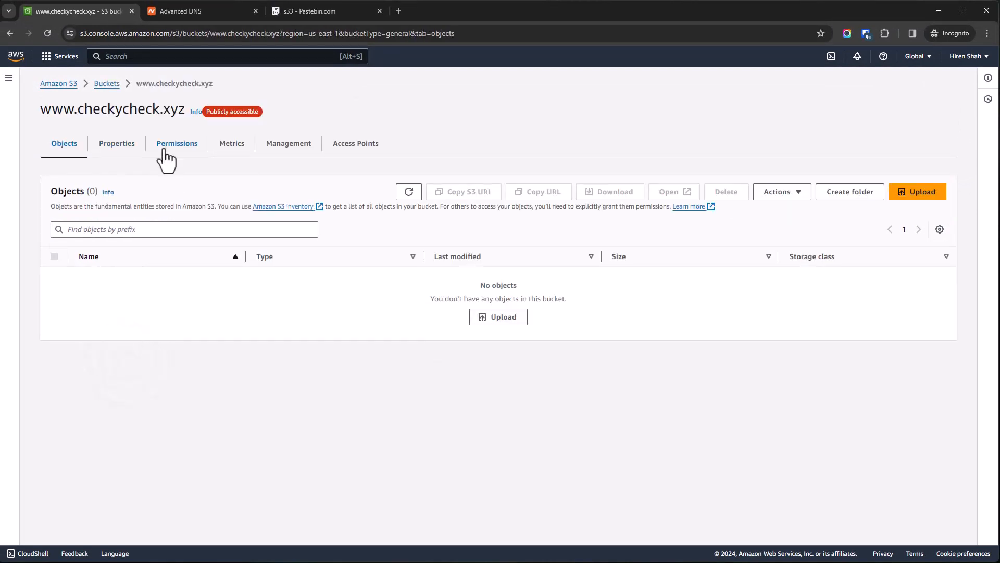
click(924, 193)
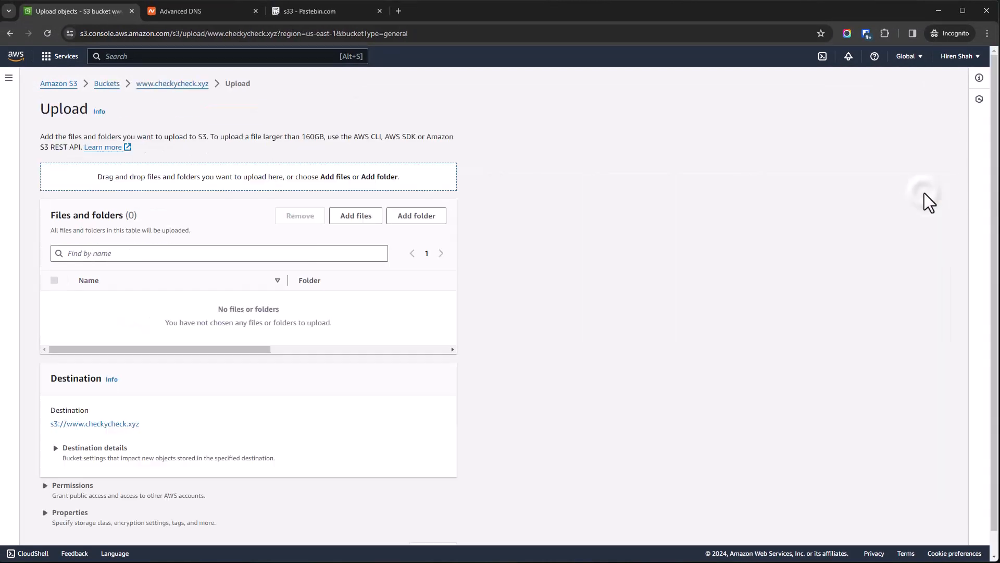
click(359, 218)
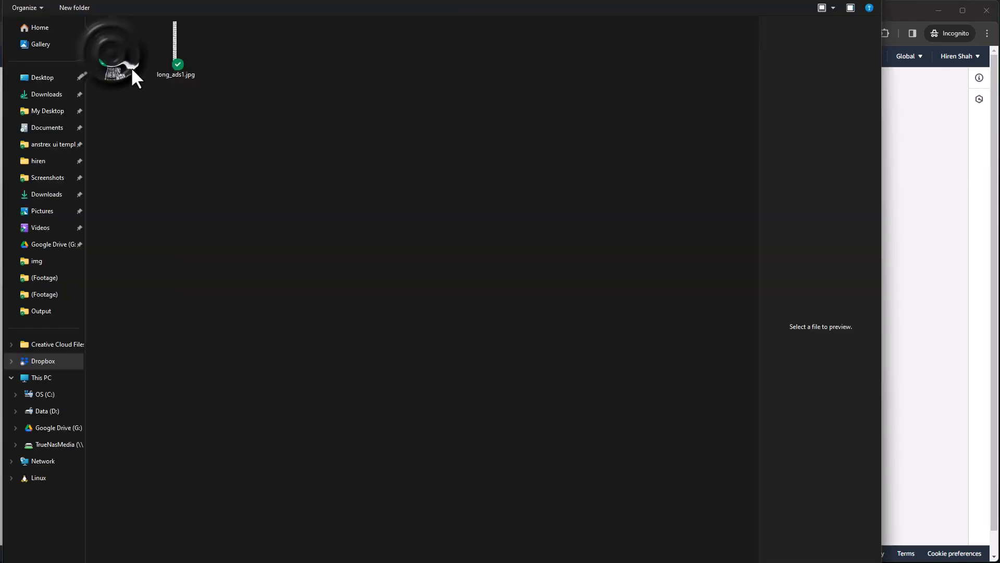
double_click(130, 67)
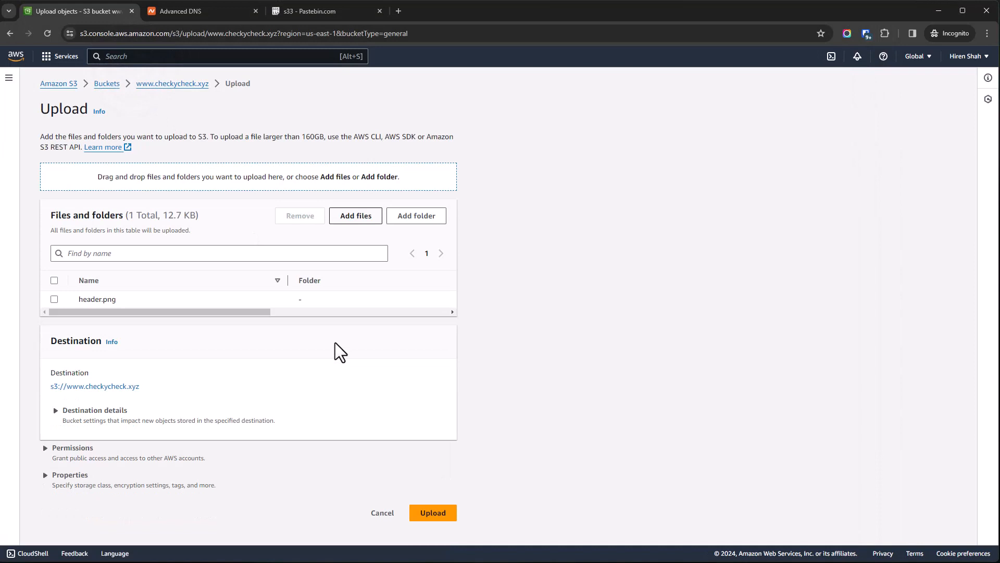
click(436, 513)
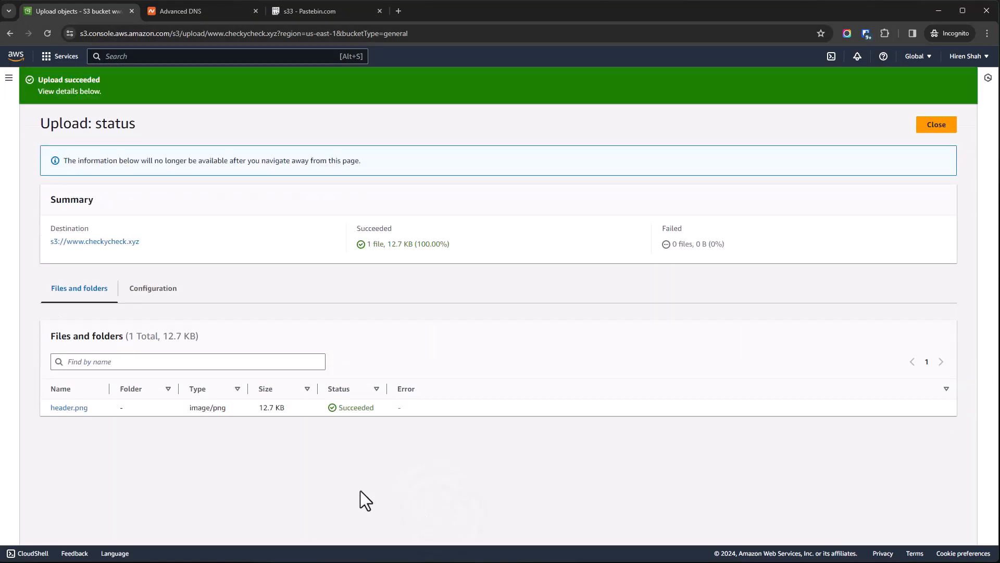
- Copy the object URL of the uploaded header.png and open it in a new browser tab
click(70, 407)
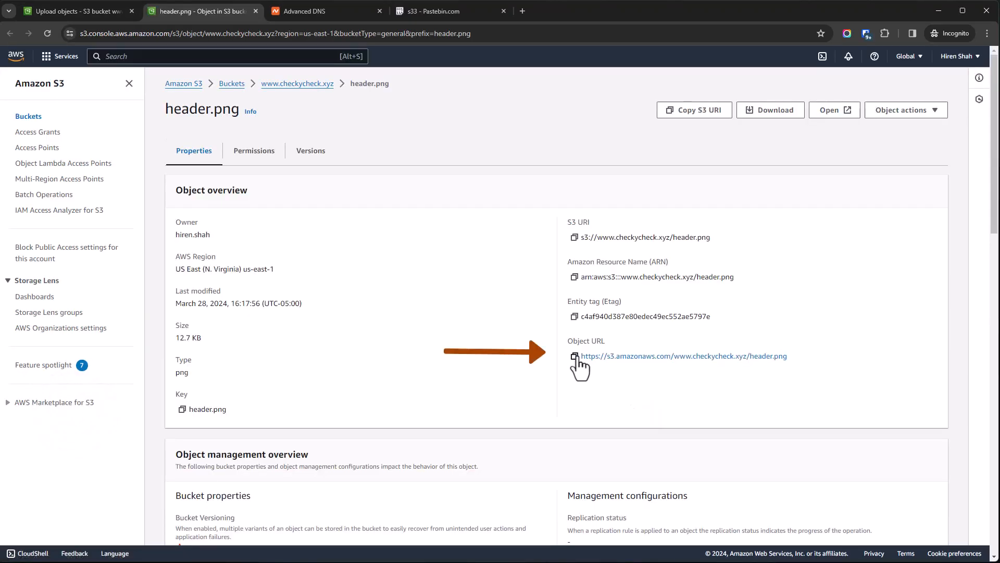
click(575, 355)
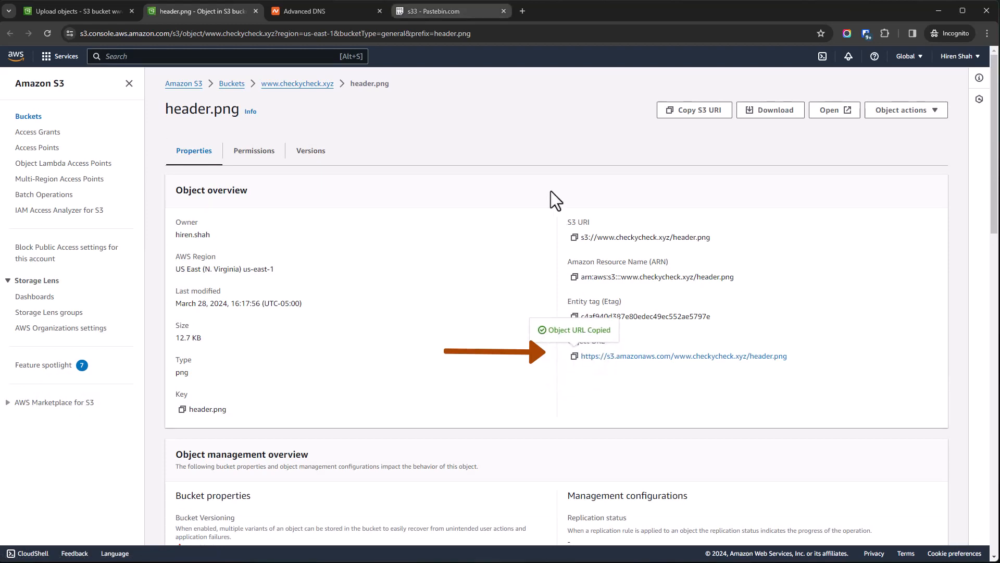
click(522, 12)
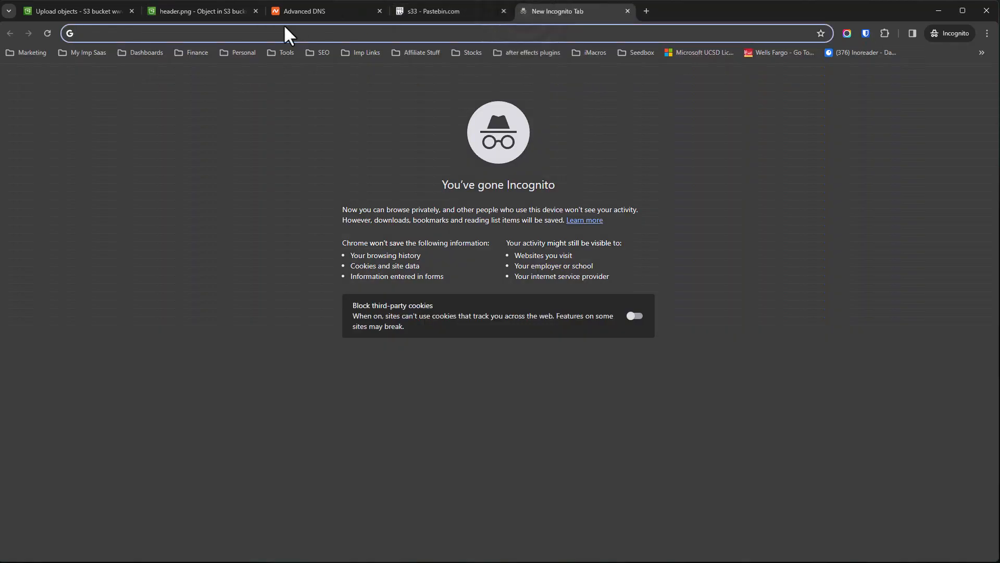
key(ctrl+v)
key(Return)
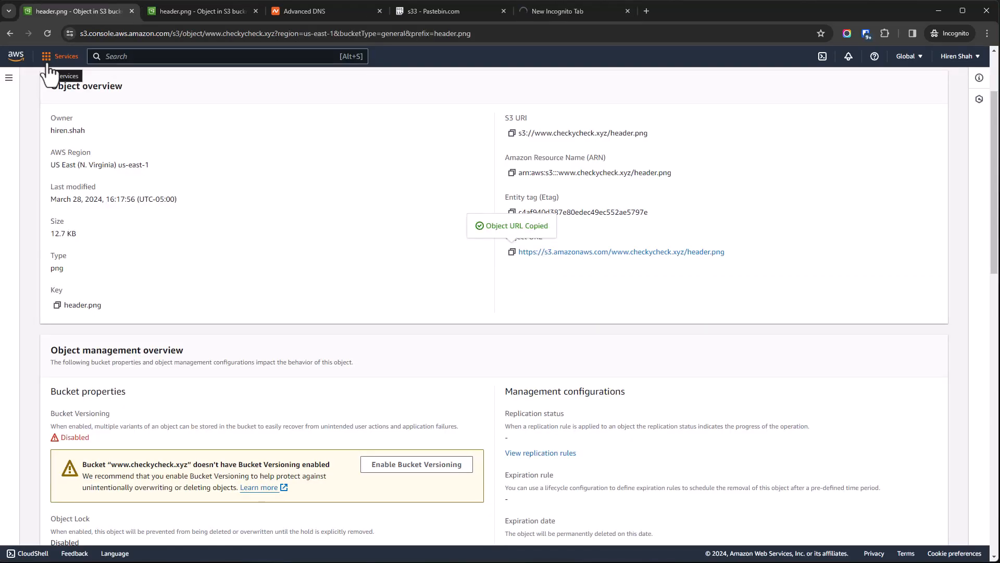
- Find the IAM service, start creating a user named anstrexuser without console access, and continue to its permissions
click(99, 57)
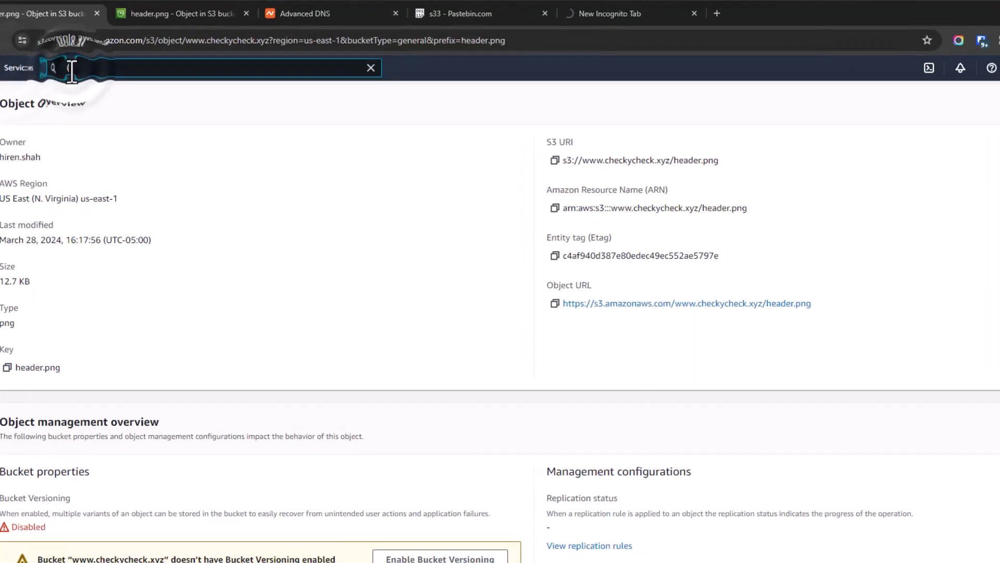
text(iam)
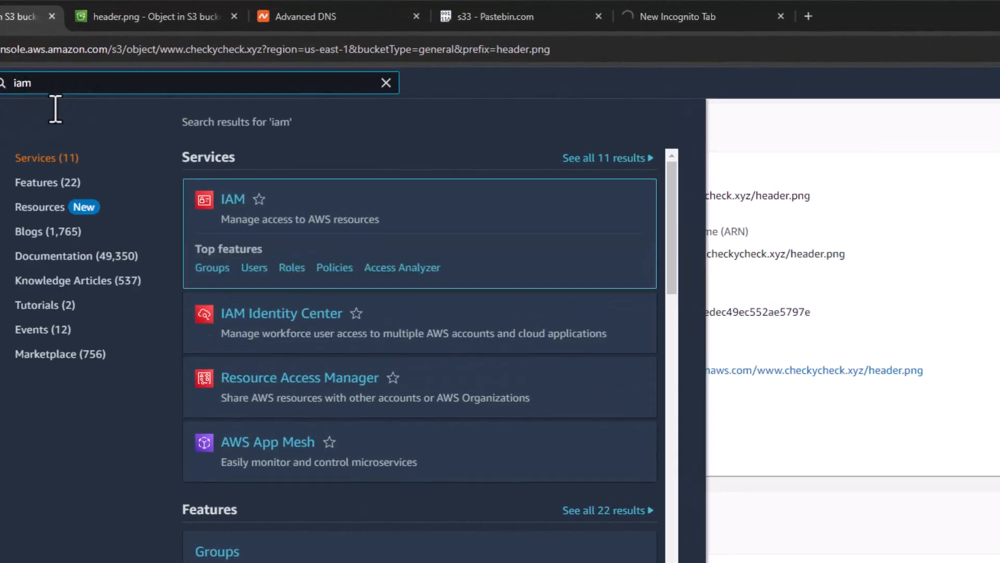
click(204, 201)
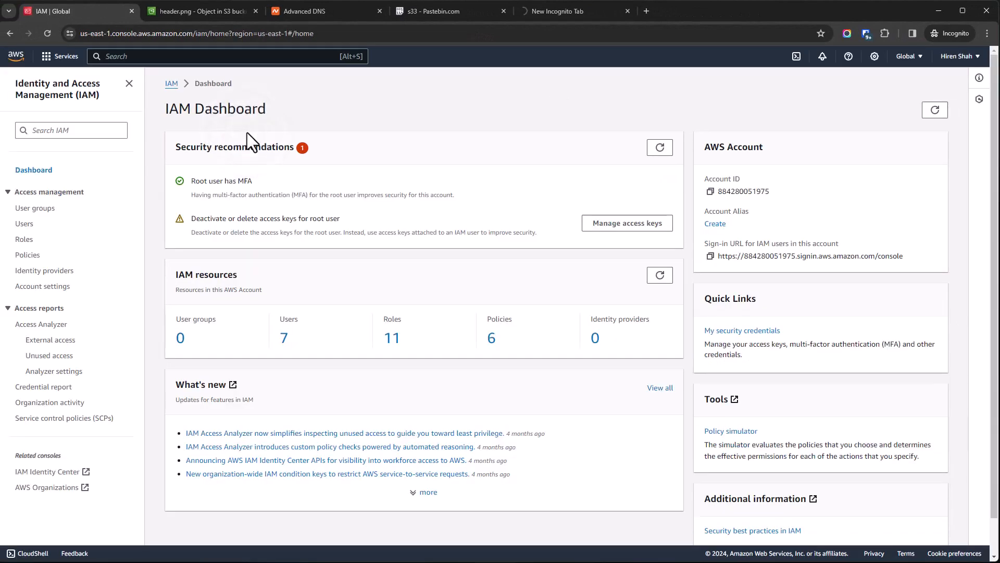
click(29, 225)
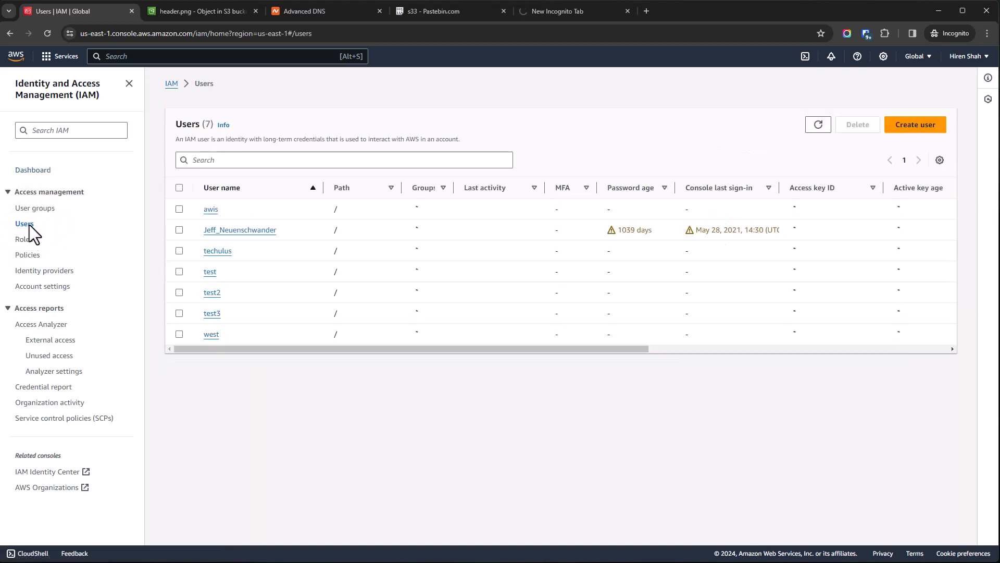
click(915, 125)
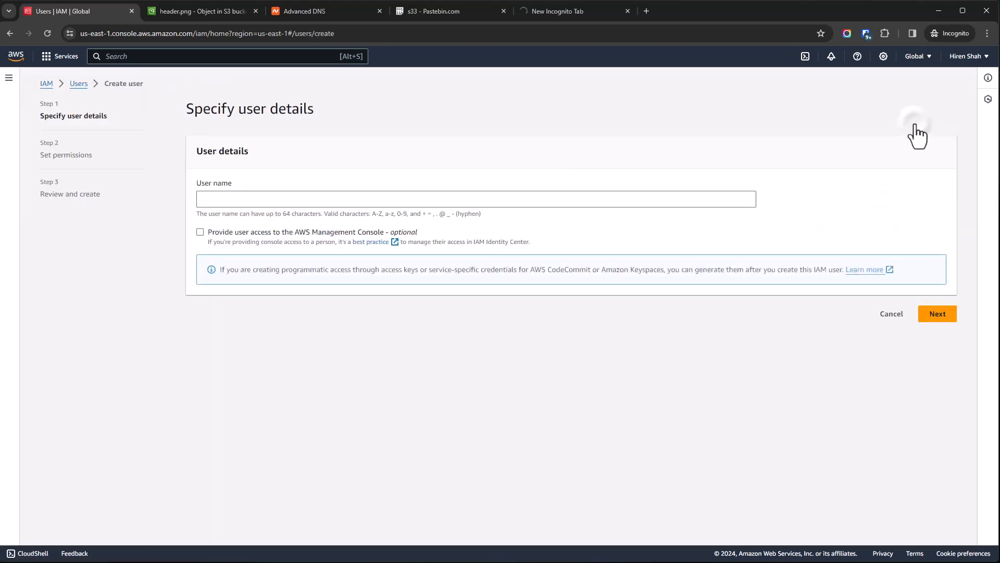
click(241, 201)
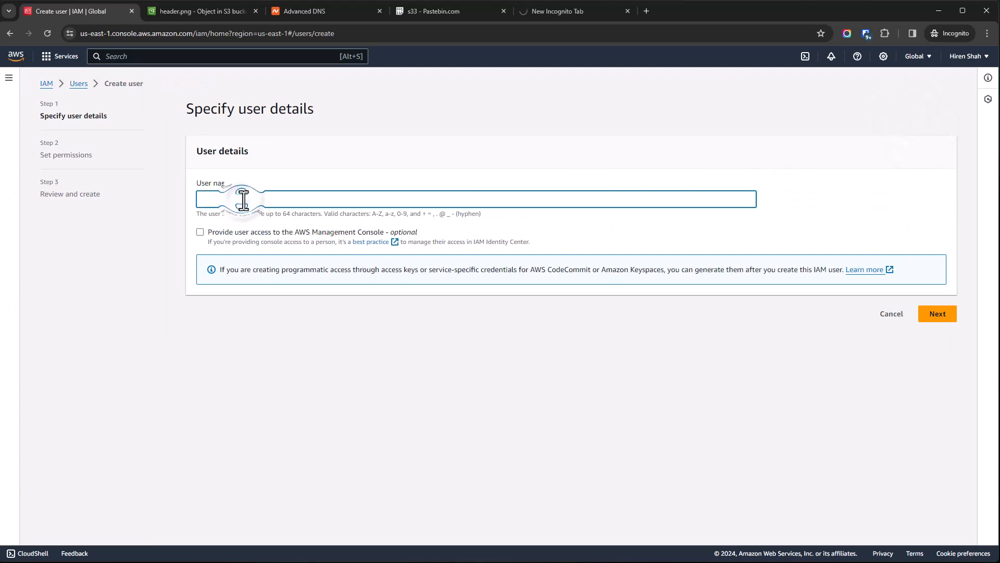
text(arstrexuser)
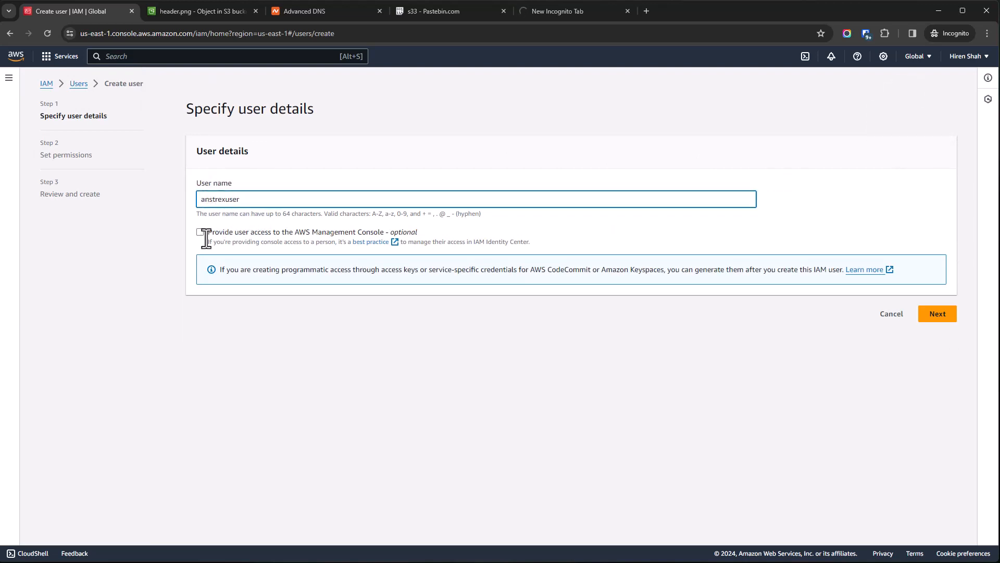
key(Return)
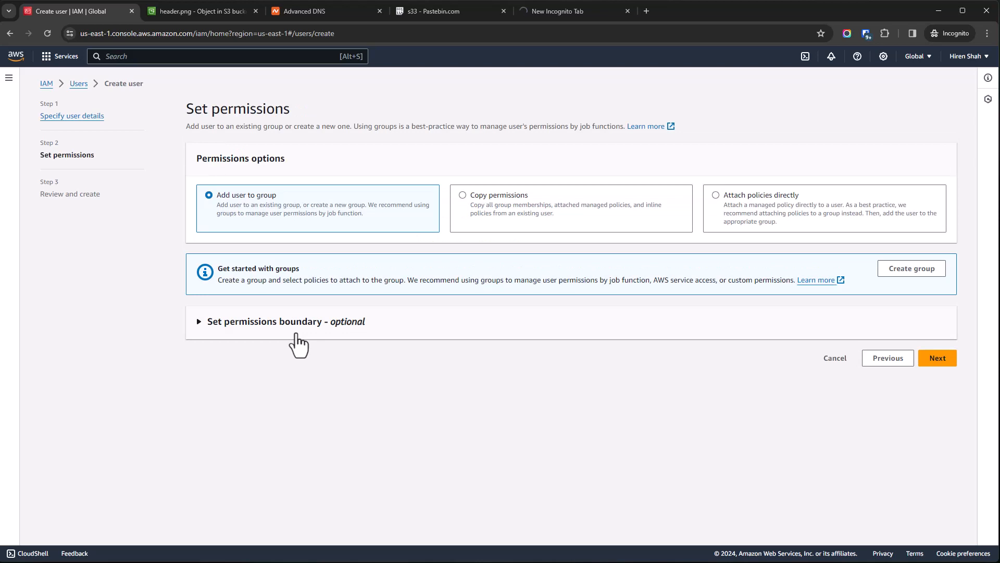
- Choose to attach policies directly, filter the policies by s3, and select AmazonS3FullAccess for the new user
click(717, 194)
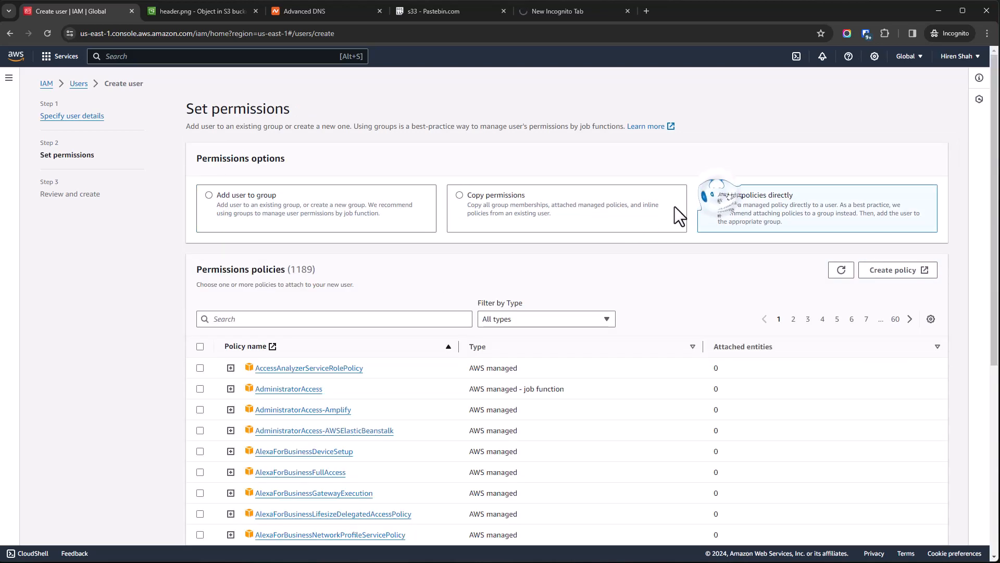
click(277, 319)
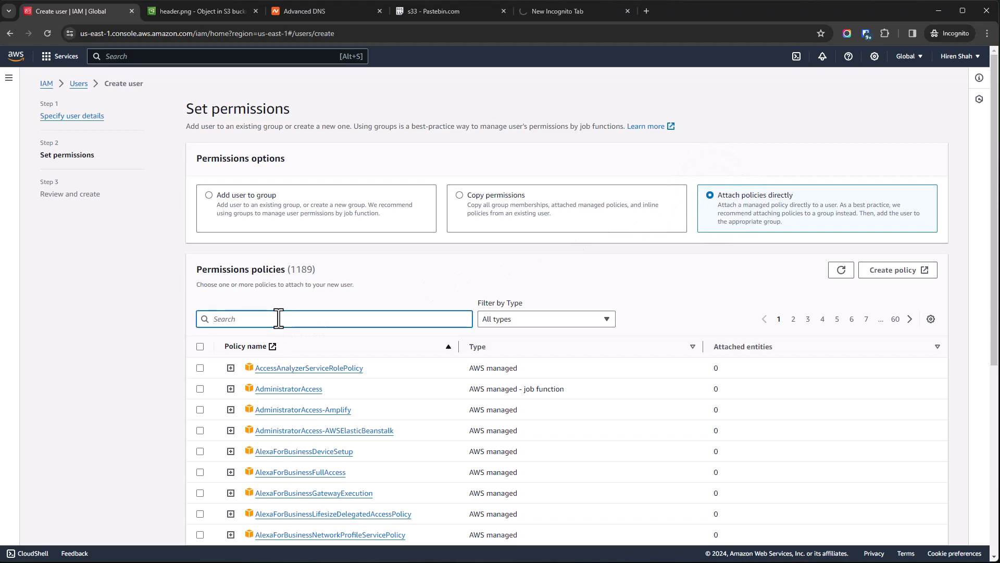
text(s3)
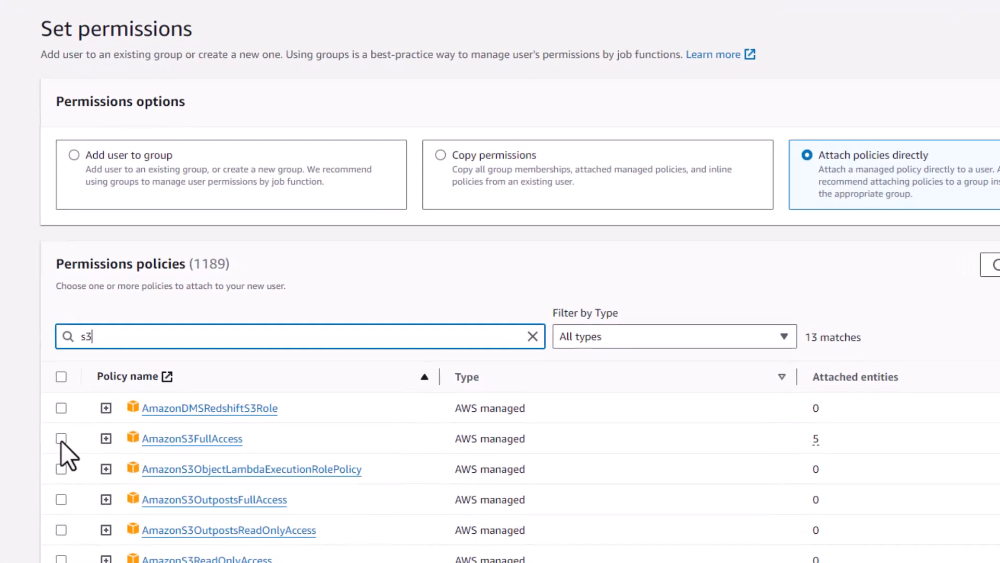
click(55, 440)
scroll(530, 307, down, 5)
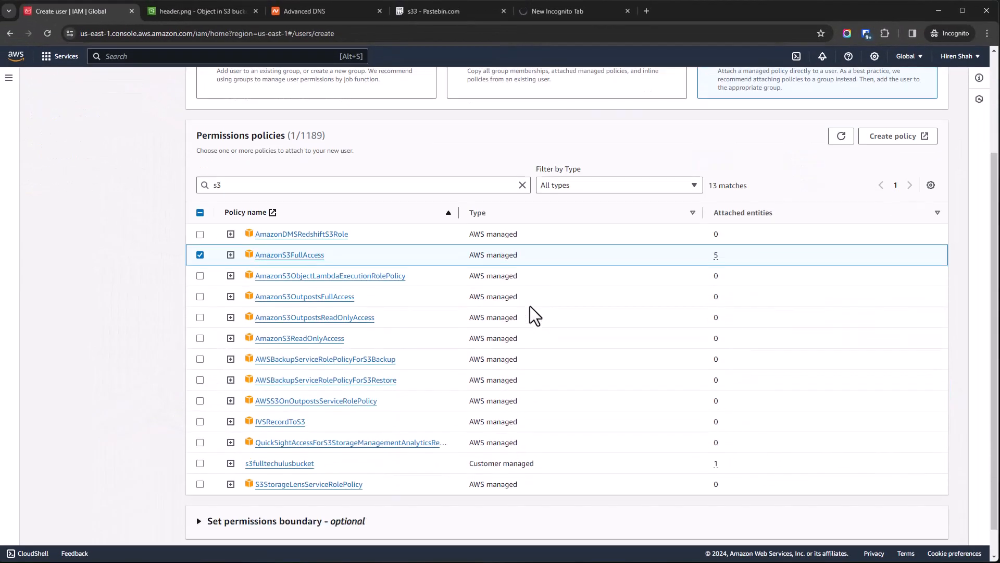
- Finish creating anstrexuser with the AmazonS3FullAccess policy and open the new user's details
click(929, 526)
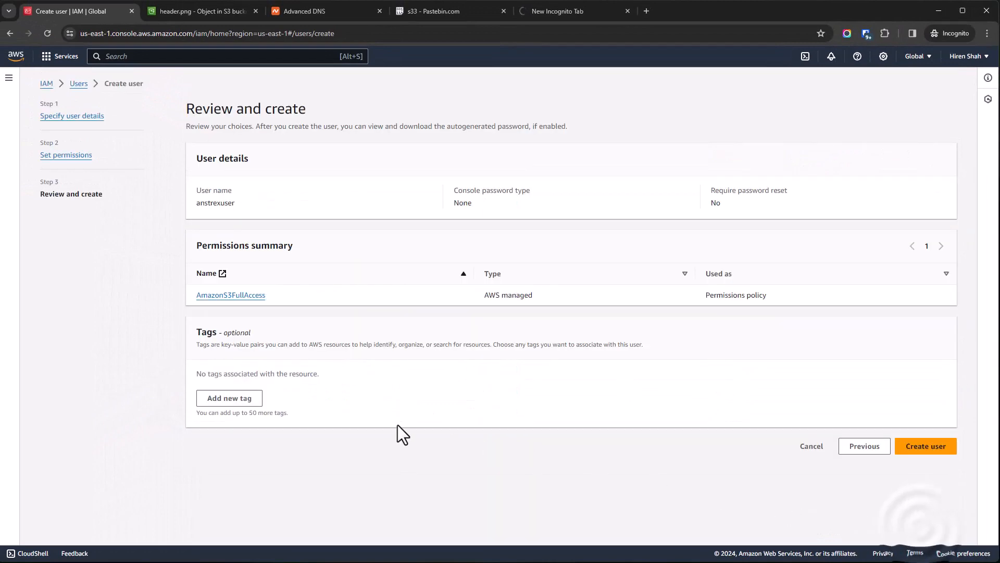
click(926, 451)
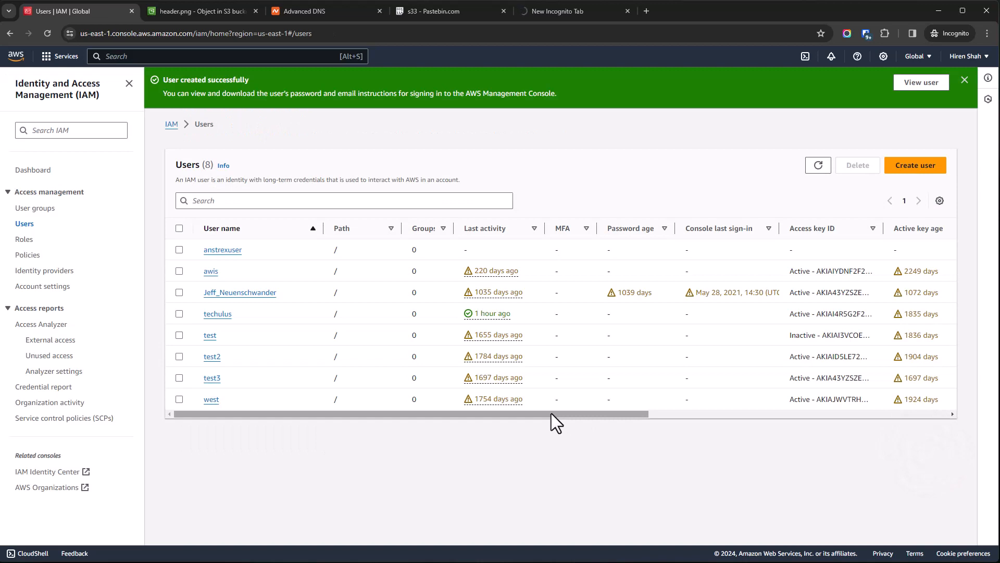
click(233, 250)
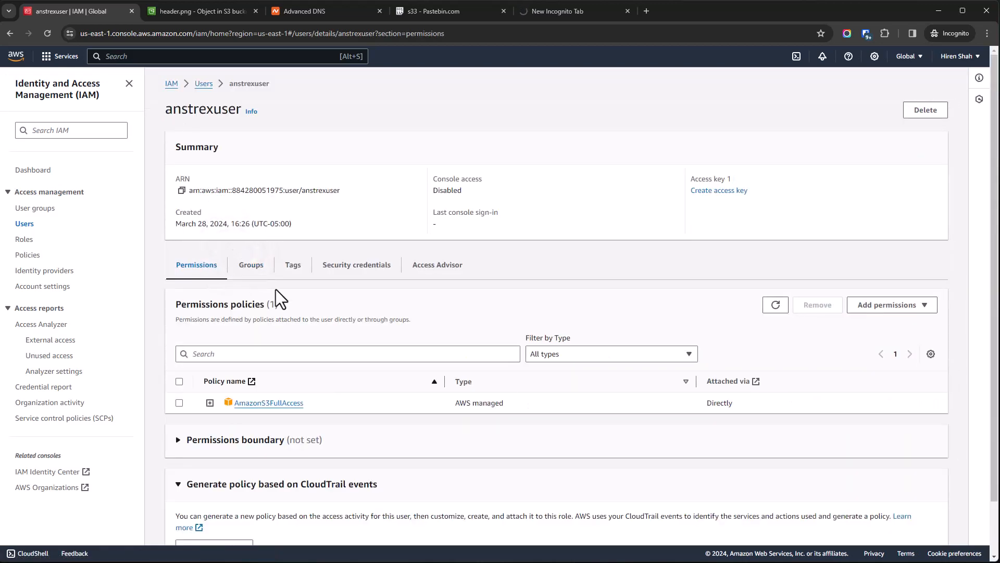
scroll(393, 403, down, 2)
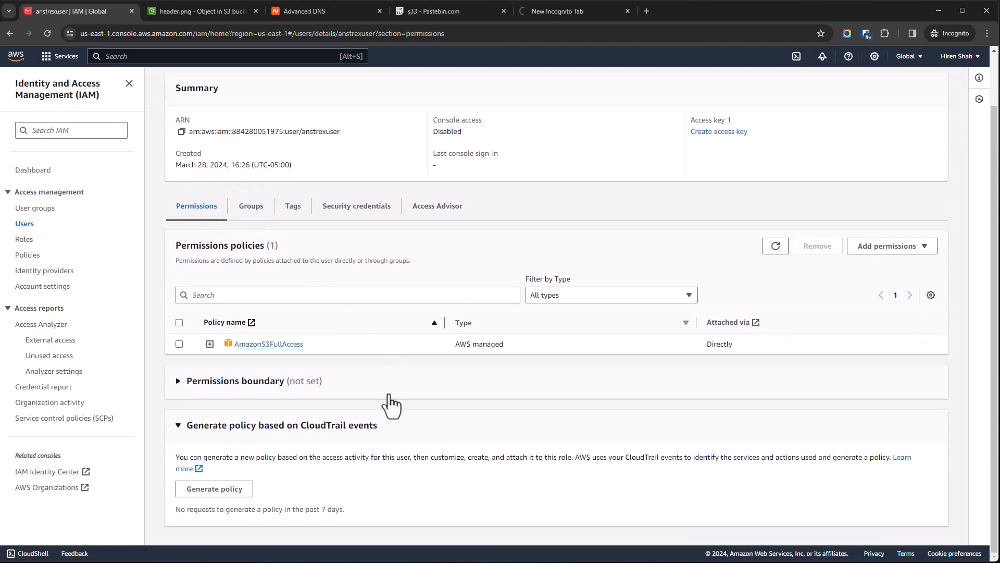
scroll(388, 404, up, 1)
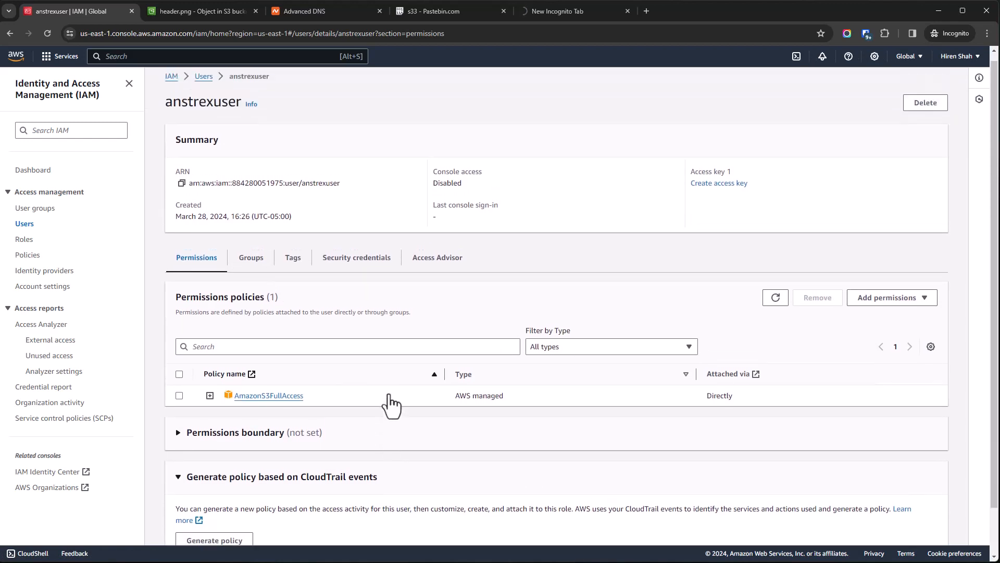
- Start an access key for anstrexuser with the Command Line Interface (CLI) use case and acknowledge the recommendation about alternatives
click(347, 259)
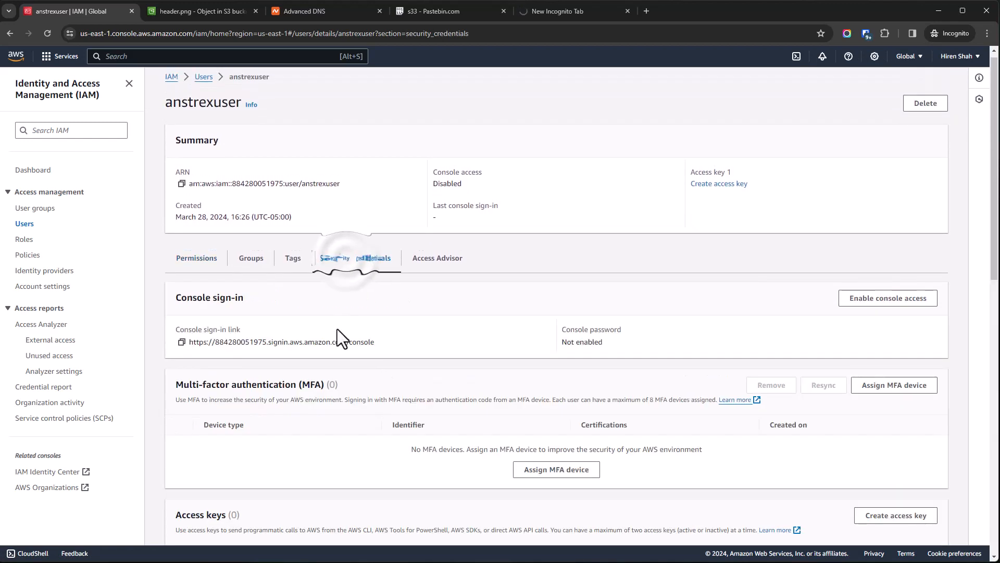
scroll(649, 483, down, 4)
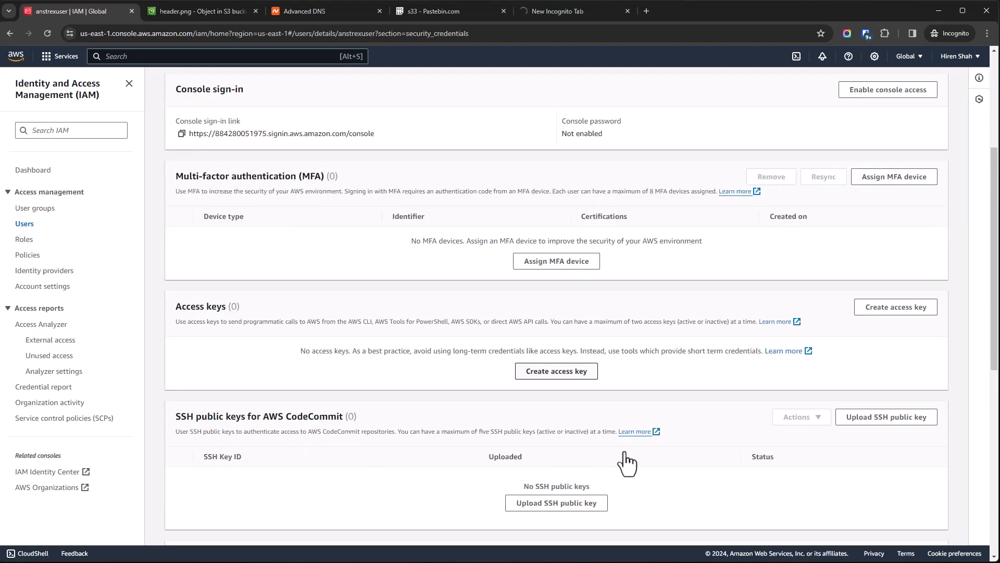
click(563, 372)
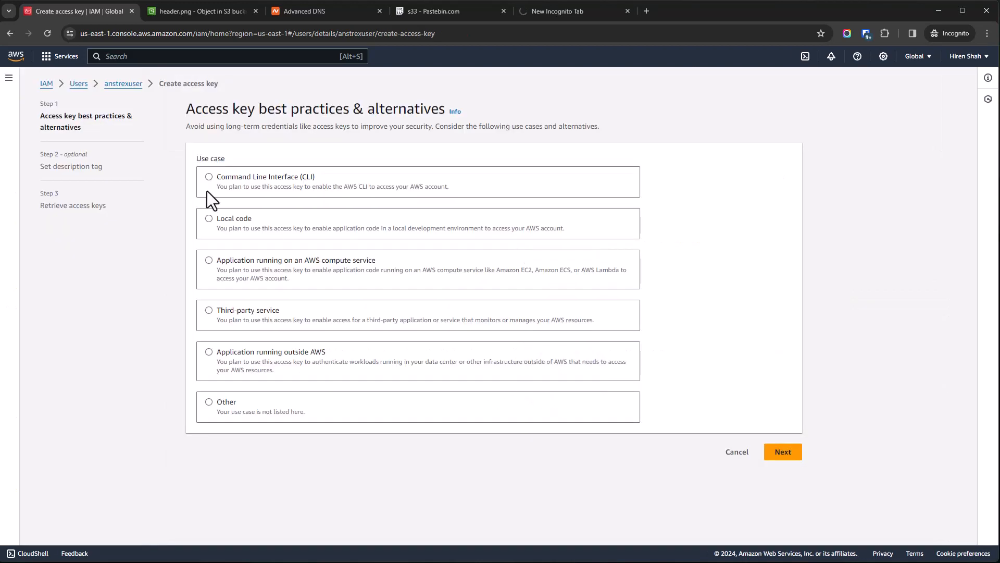
click(208, 176)
scroll(446, 371, down, 1)
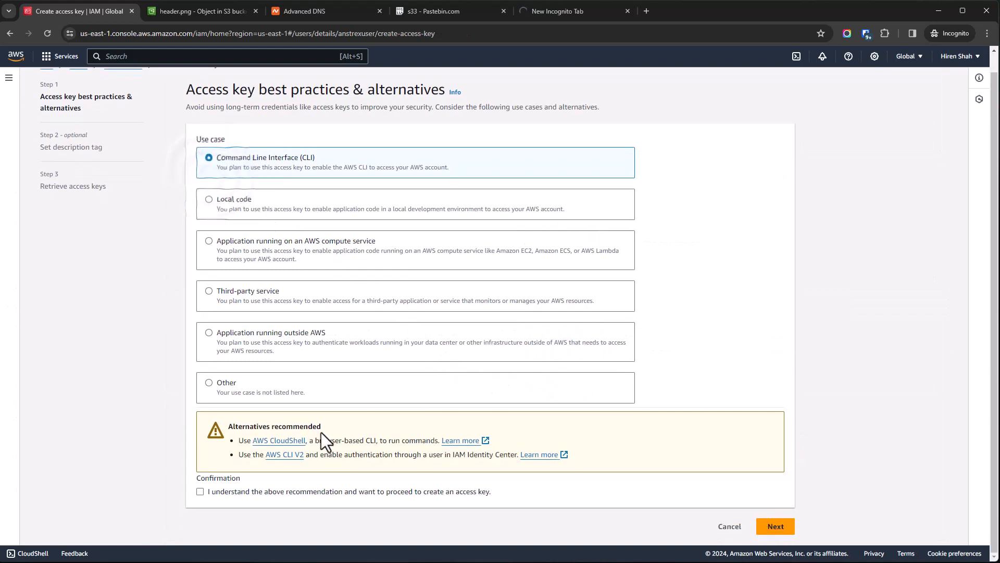
click(200, 491)
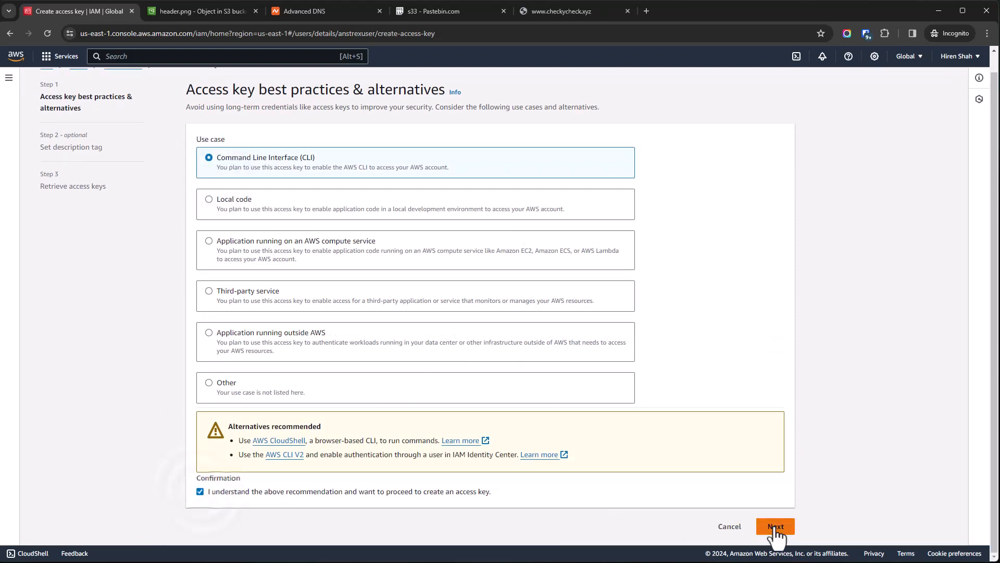
- Create the access key without a description tag and download its credentials as a .csv file
click(775, 526)
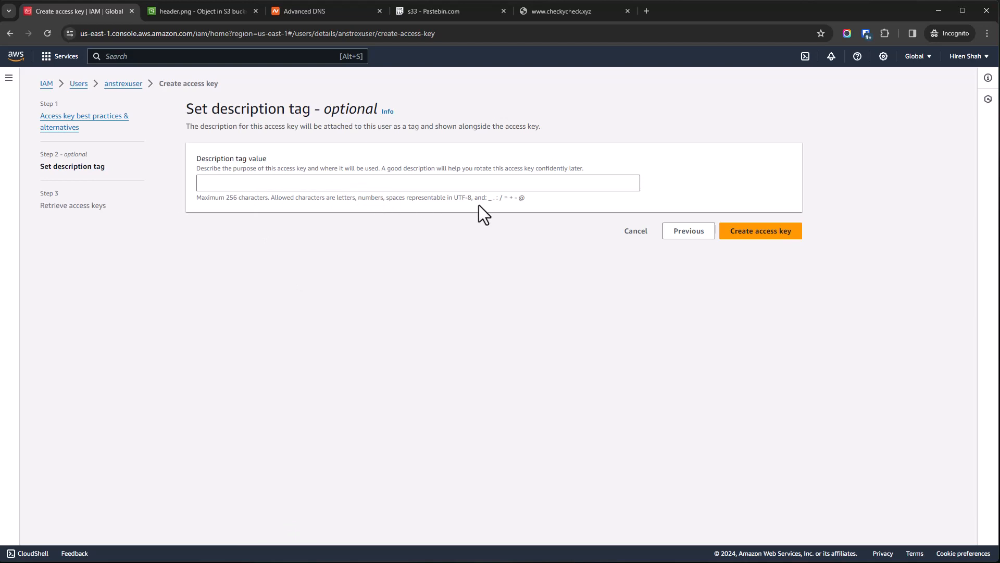
click(744, 233)
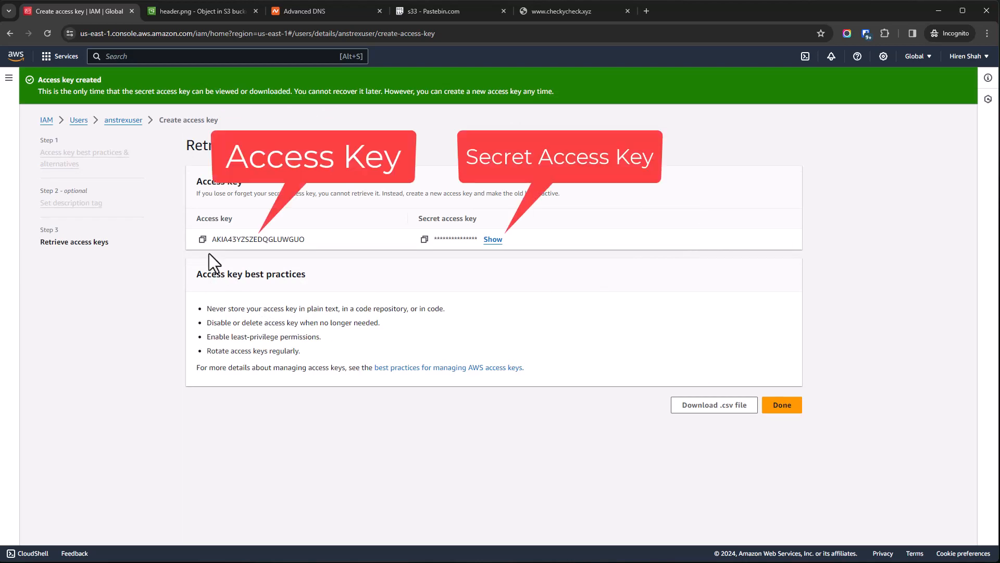
click(723, 408)
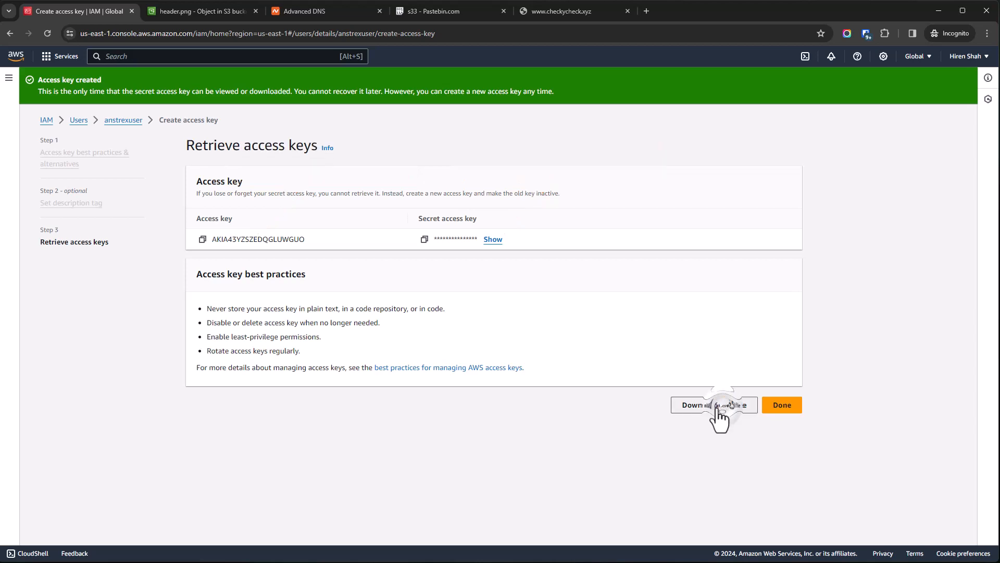
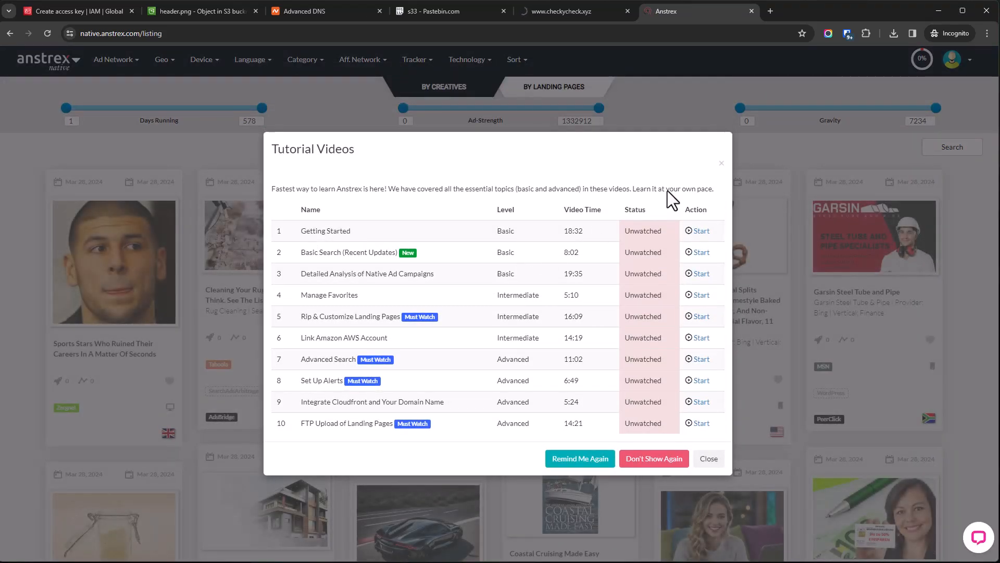
- In Anstrex, dismiss the tutorial videos list and open the form for adding a new AWS S3 account to the server accounts
click(722, 166)
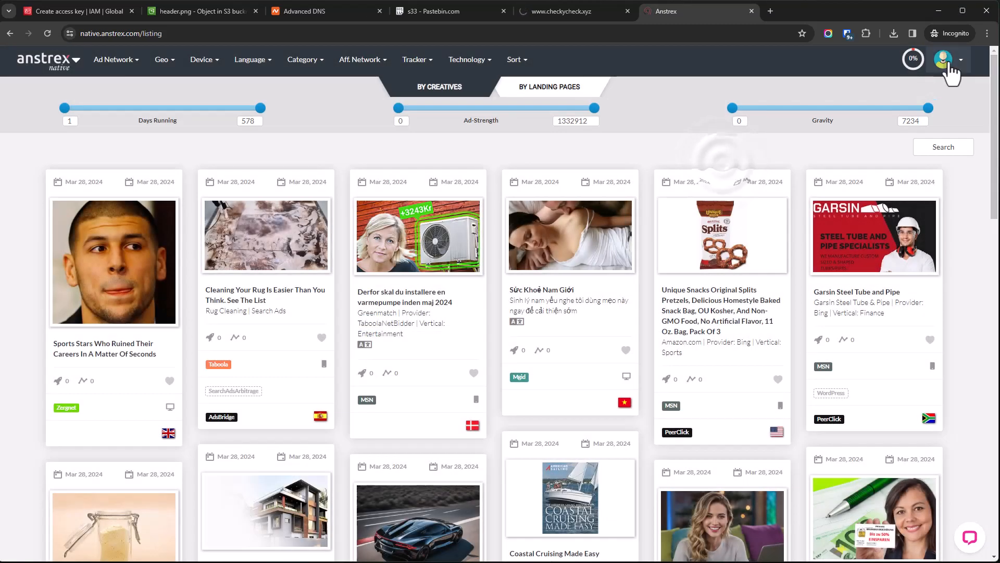
click(949, 62)
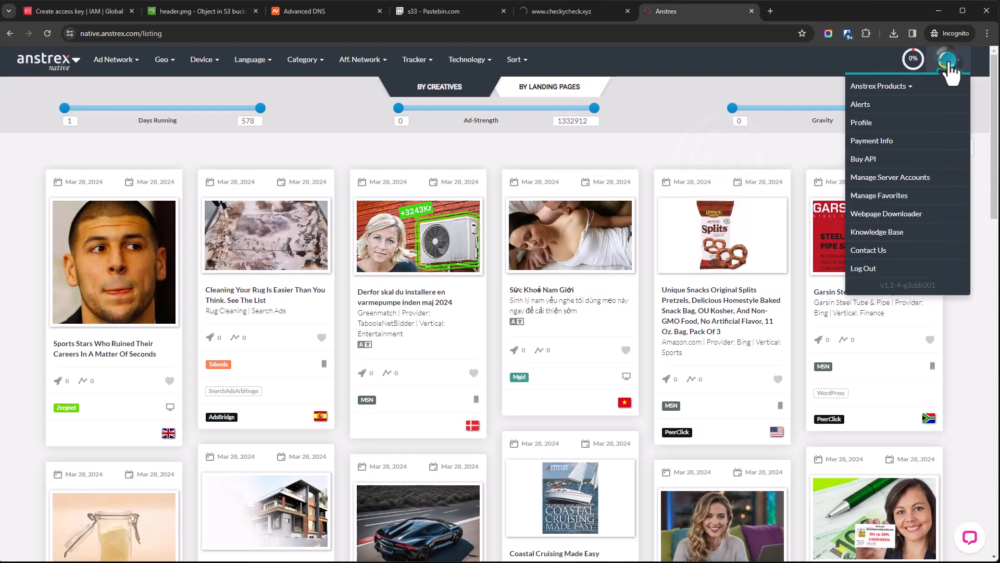
click(892, 180)
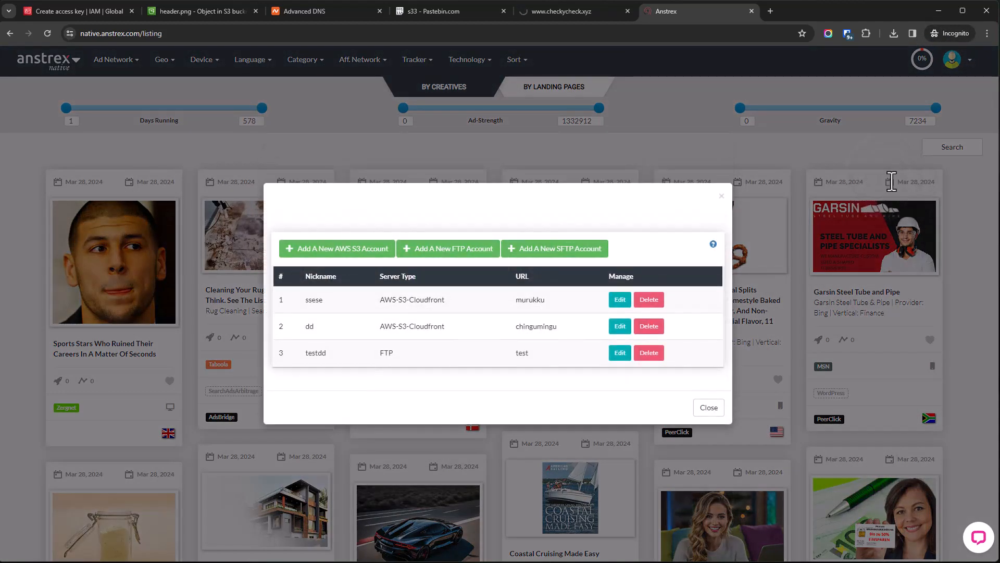
click(344, 249)
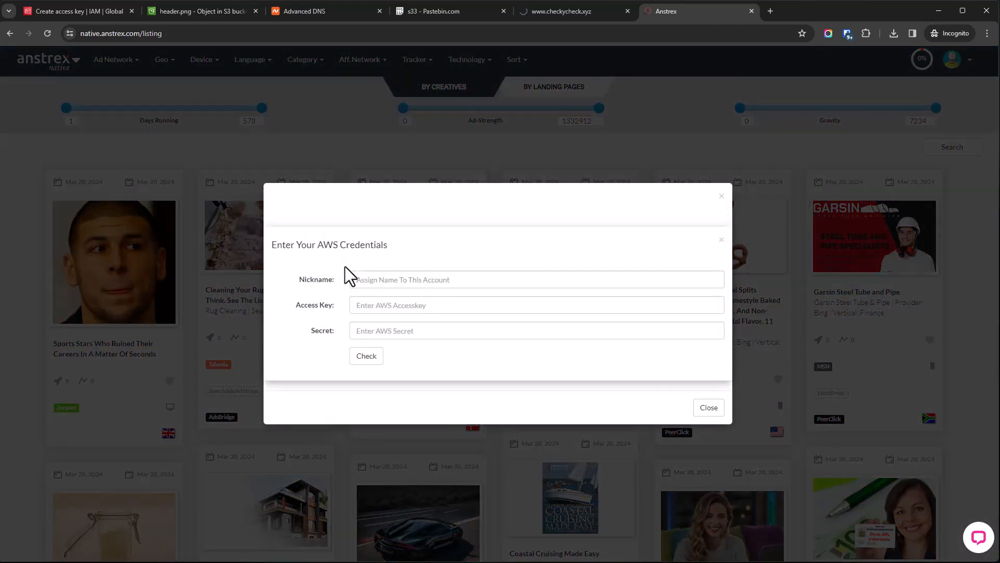